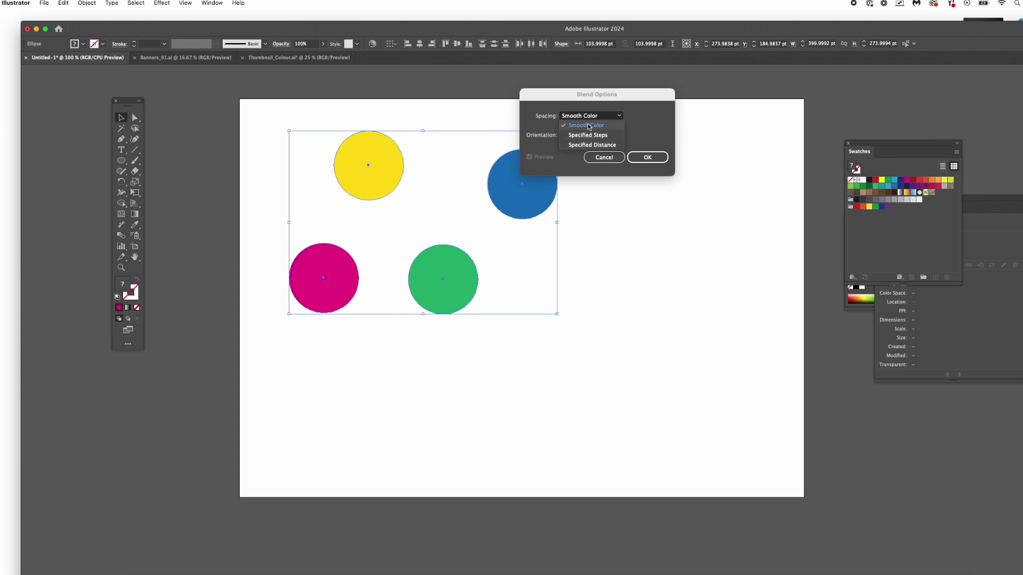
# Step: Set the blend spacing to Smooth Color and blend the four coloured circles into one gradient shape
pyautogui.click(595, 125)
pyautogui.click(647, 157)
pyautogui.click(87, 4)
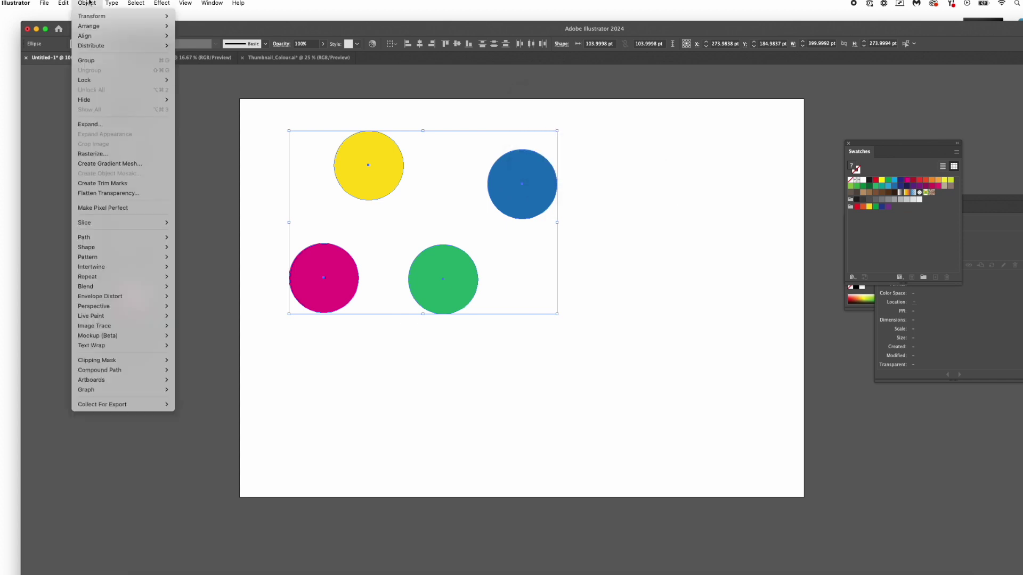
pyautogui.moveTo(96, 284)
pyautogui.click(196, 287)
pyautogui.click(388, 384)
# Step: Copy the gradient blend onto the wide banner's photo area and layer it behind the photo and text, above the light-blue background
pyautogui.moveTo(317, 126); pyautogui.dragTo(560, 293)
pyautogui.scroll(-5, 501, 297)
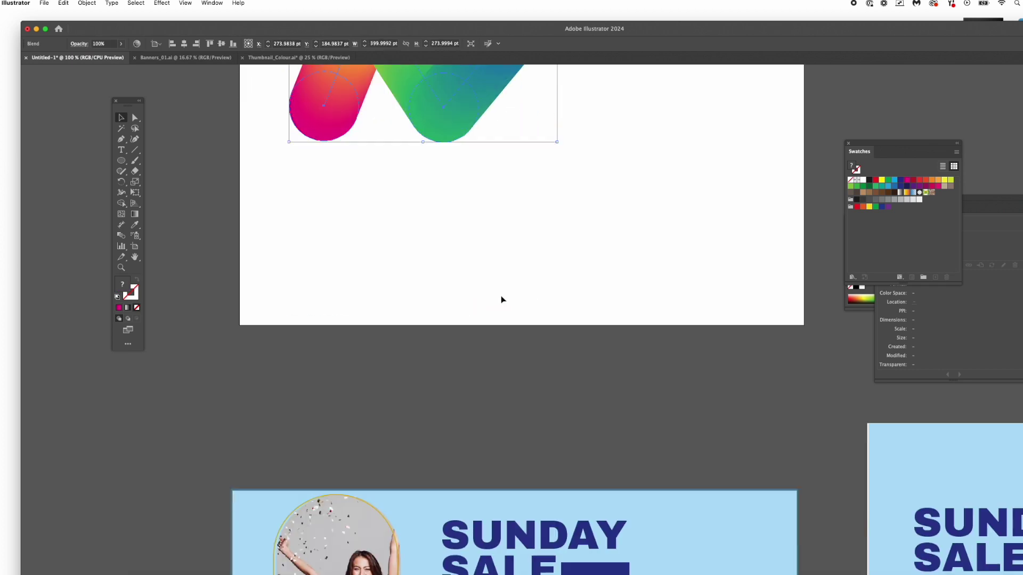
pyautogui.scroll(-5, 501, 296)
pyautogui.press('super+v')
pyautogui.moveTo(558, 313); pyautogui.dragTo(340, 308)
pyautogui.press('super+shift+bracketleft')
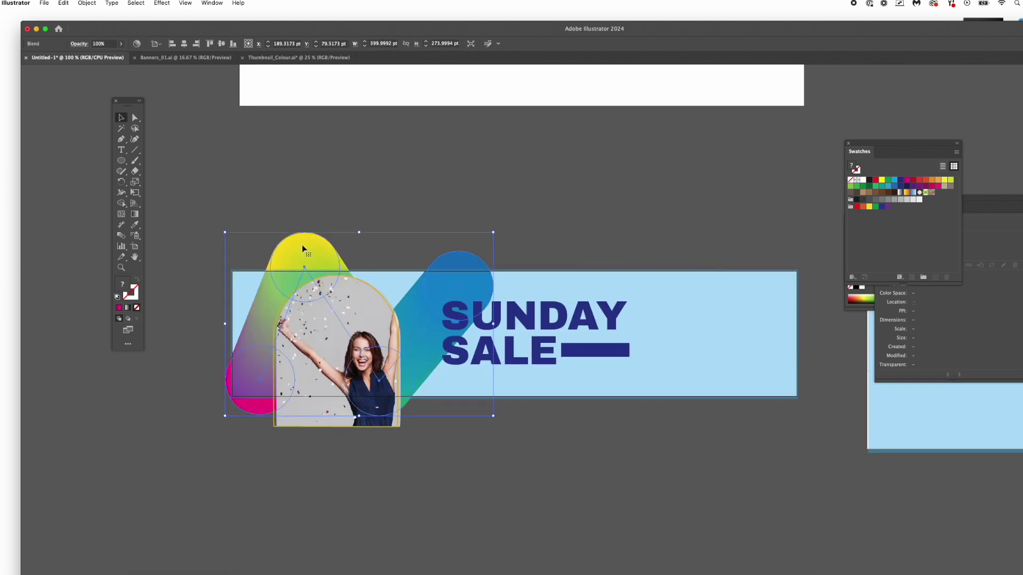
pyautogui.click(565, 285)
pyautogui.click(514, 220)
# Step: Duplicate the gradient blend onto the right end of the wide banner, behind the text
pyautogui.click(318, 243)
pyautogui.moveTo(309, 239); pyautogui.dragTo(659, 265)
pyautogui.click(693, 486)
# Step: Paste the blend onto the middle banner, enlarge it to about 533 × 365 pt, and position it across the artboard behind the text
pyautogui.hscroll(10, 686, 484)
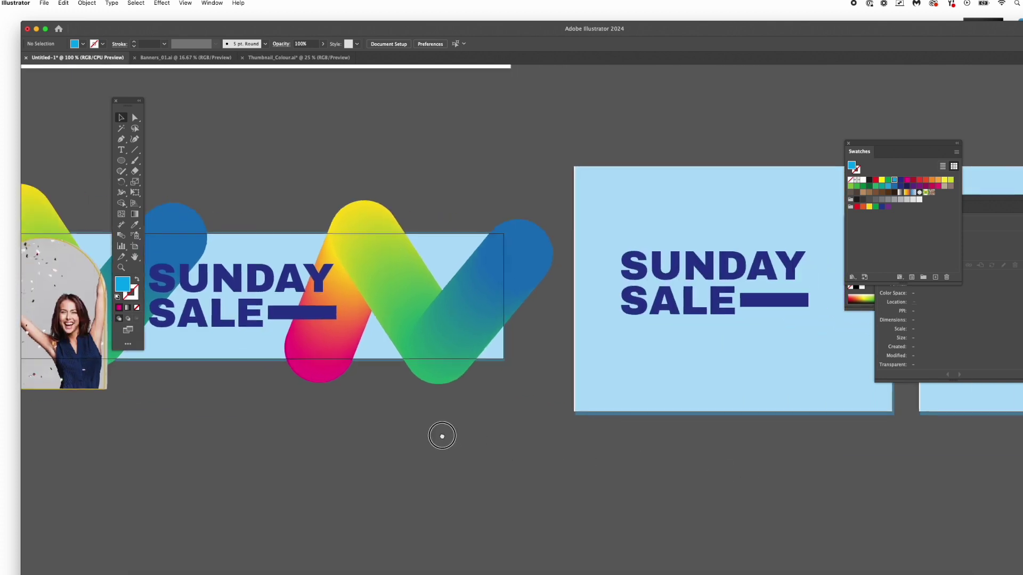
pyautogui.press('super+v')
pyautogui.moveTo(441, 233); pyautogui.dragTo(416, 216)
pyautogui.click(527, 255)
pyautogui.moveTo(528, 254); pyautogui.dragTo(494, 174)
pyautogui.moveTo(719, 364); pyautogui.dragTo(739, 382)
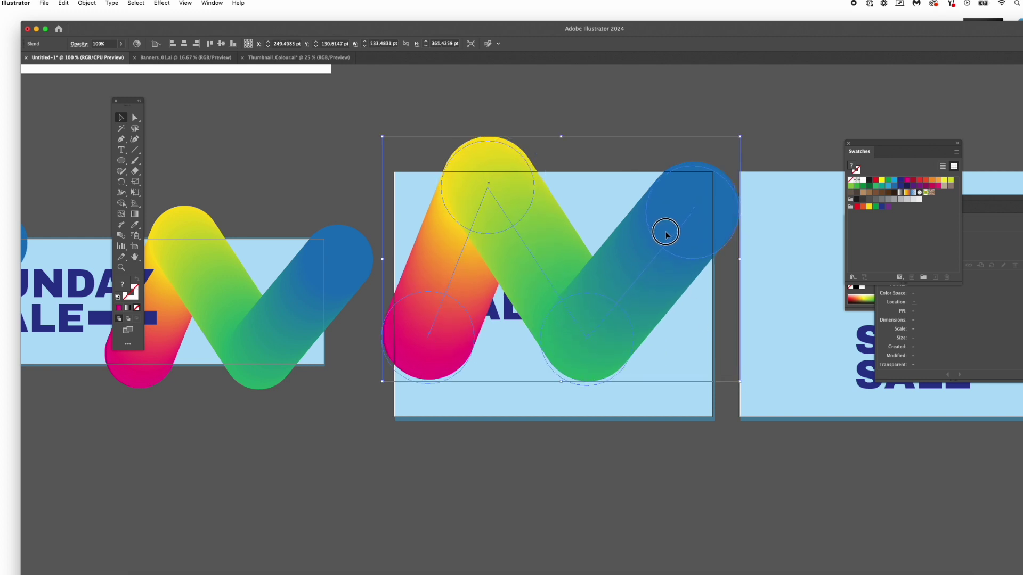
pyautogui.moveTo(665, 233); pyautogui.dragTo(663, 249)
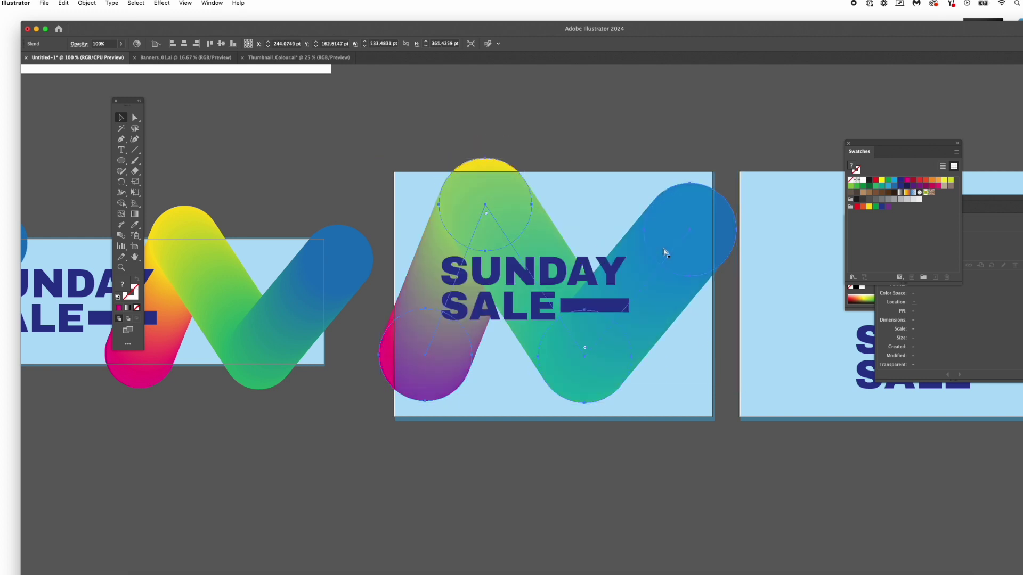
pyautogui.click(704, 473)
# Step: Edit the artboards and move the third banner's artboard further right, away from the middle banner
pyautogui.moveTo(773, 475); pyautogui.dragTo(451, 411)
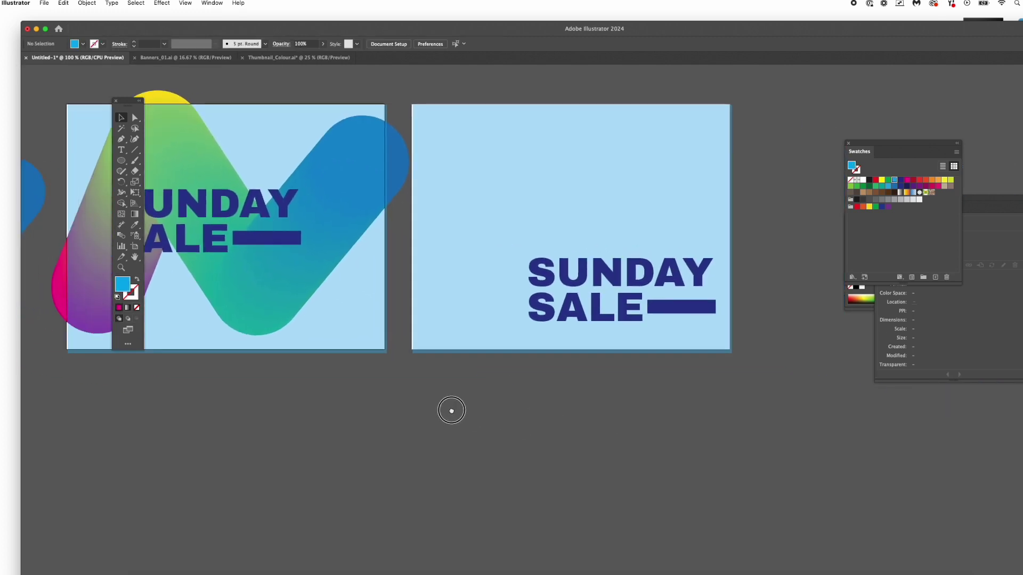
pyautogui.hscroll(5, 451, 410)
pyautogui.scroll(3, 521, 427)
pyautogui.click(402, 44)
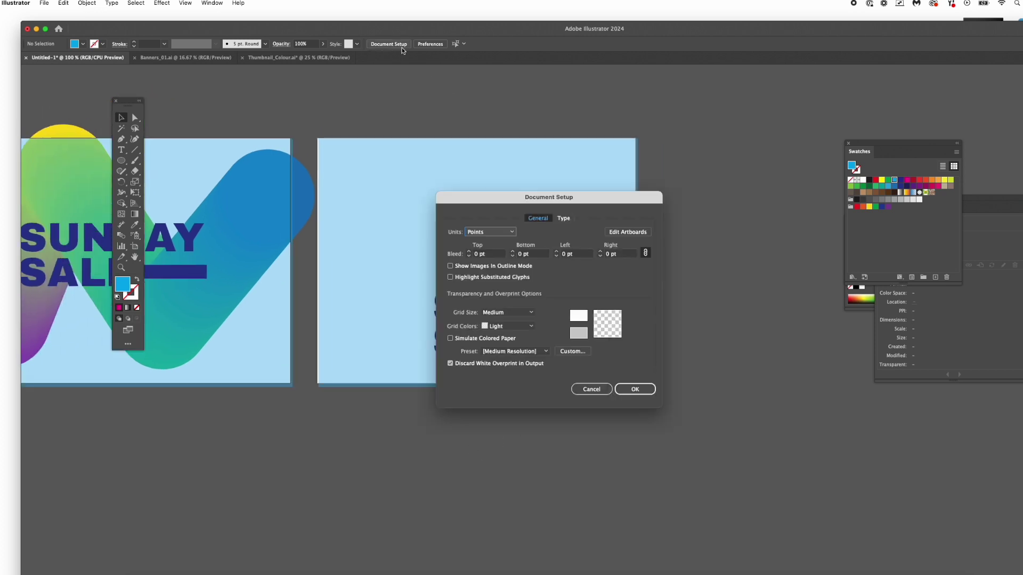
pyautogui.click(624, 233)
pyautogui.moveTo(406, 187); pyautogui.dragTo(567, 186)
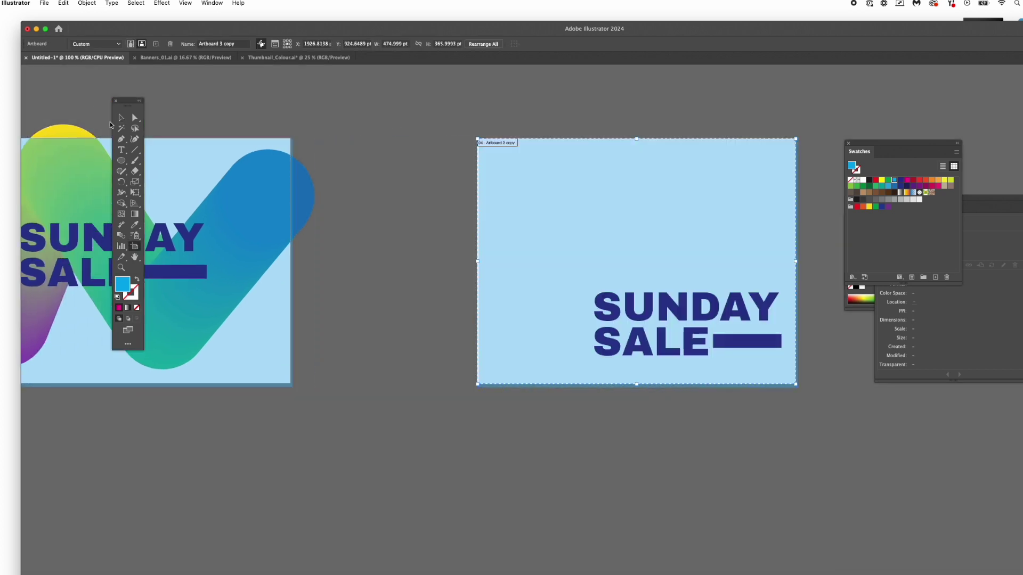
pyautogui.click(120, 118)
# Step: Paste the blend onto the third banner, enlarge it to about 596 × 408 pt, and layer it between the text and background
pyautogui.hscroll(5, 422, 381)
pyautogui.press('super+v')
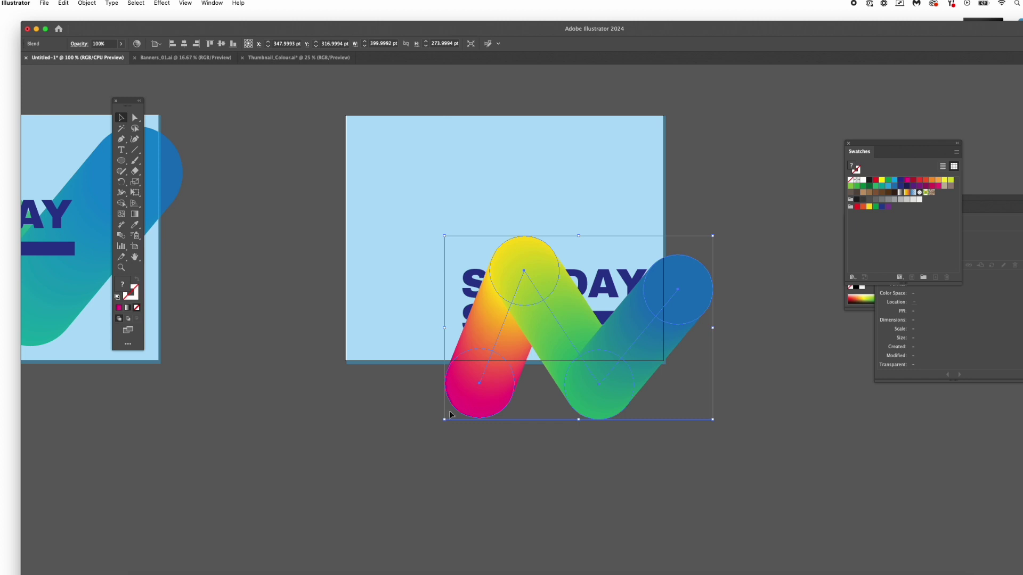
pyautogui.moveTo(439, 422); pyautogui.dragTo(371, 466)
pyautogui.moveTo(576, 340); pyautogui.dragTo(526, 219)
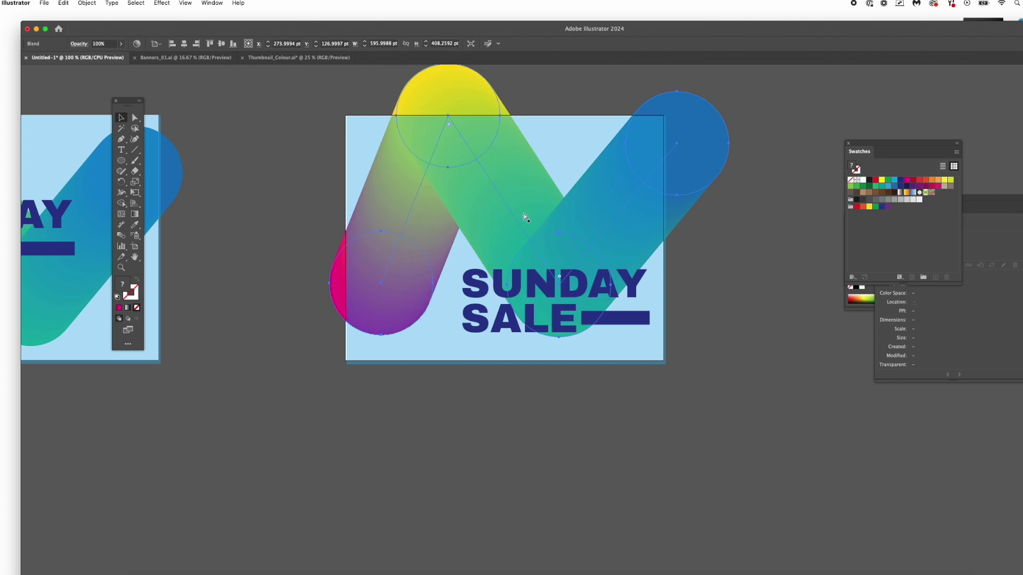
pyautogui.click(360, 133)
# Step: Duplicate the third banner's enlarged blend and place the copy overlapping the lower right, behind the text
pyautogui.click(564, 258)
pyautogui.moveTo(667, 160)
pyautogui.mouseDown()
pyautogui.moveTo(698, 260)
pyautogui.moveTo(743, 291)
pyautogui.mouseUp()
pyautogui.click(788, 475)
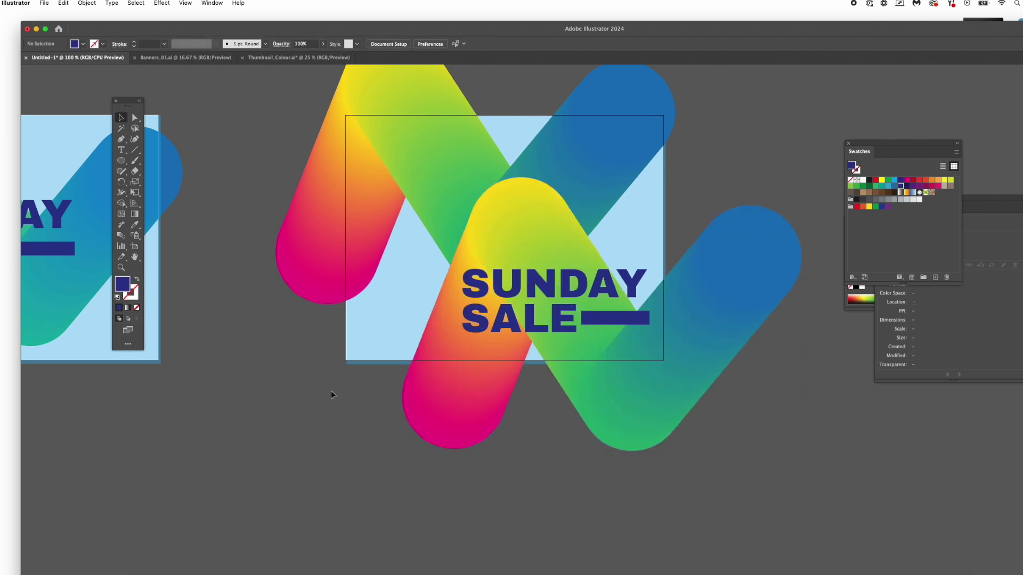
# Step: Send the middle banner's light-blue rectangle behind its gradient blend
pyautogui.moveTo(239, 348); pyautogui.dragTo(552, 388)
pyautogui.click(417, 175)
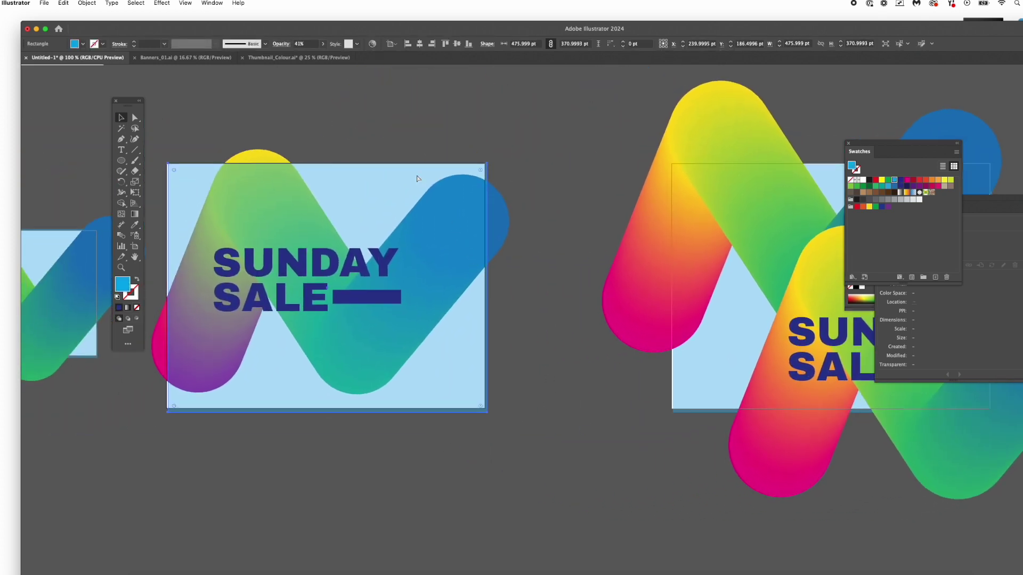
pyautogui.moveTo(568, 211); pyautogui.dragTo(622, 162)
pyautogui.click(602, 245)
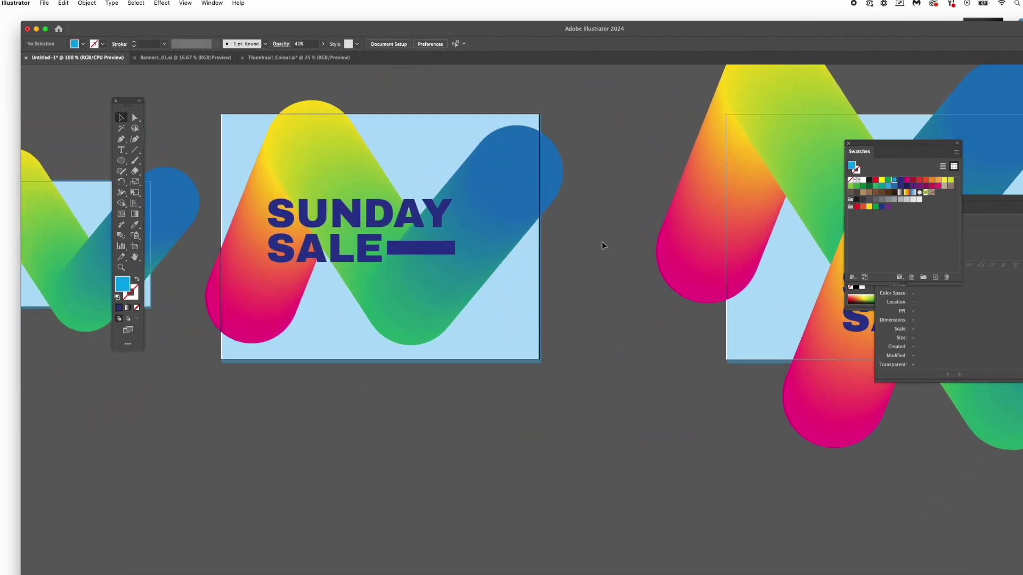
# Step: Turn on Trim View to preview the banners cropped to their artboards
pyautogui.click(201, 2)
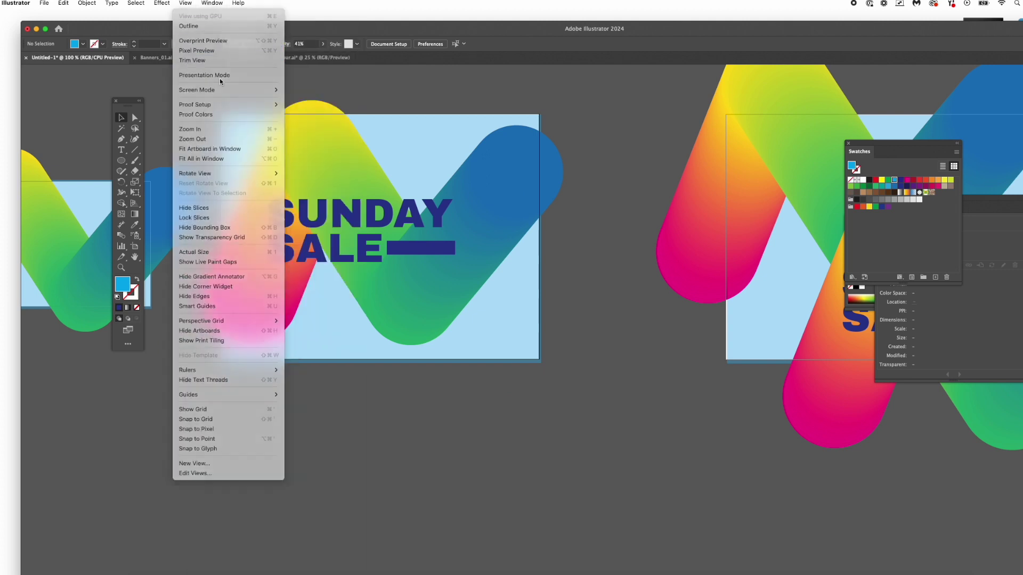
pyautogui.click(192, 61)
pyautogui.scroll(-3, 440, 279)
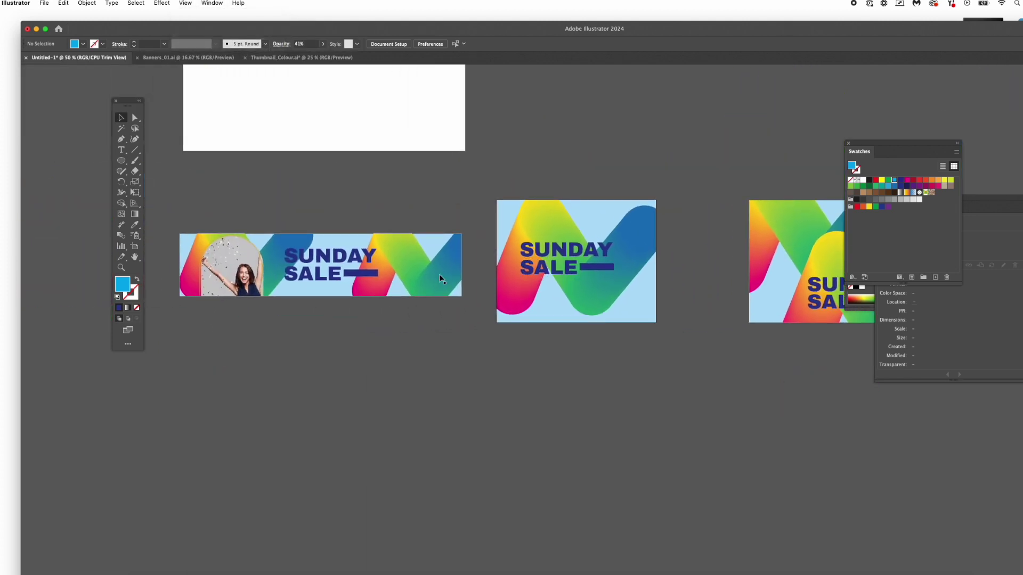
# Step: Enlarge the right-hand blend on the wide banner and reposition it behind the SUNDAY SALE text
pyautogui.click(313, 259)
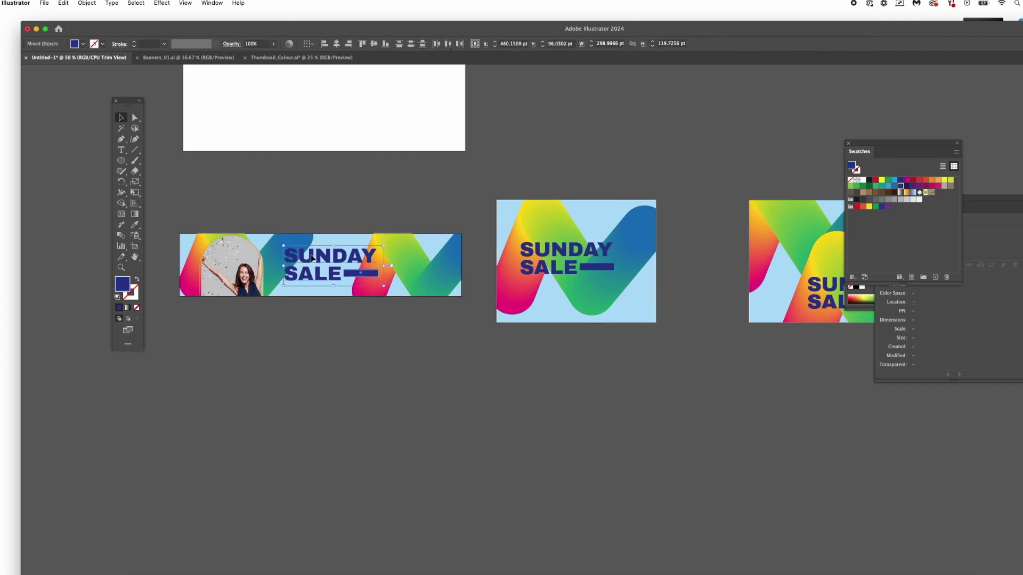
pyautogui.click(410, 261)
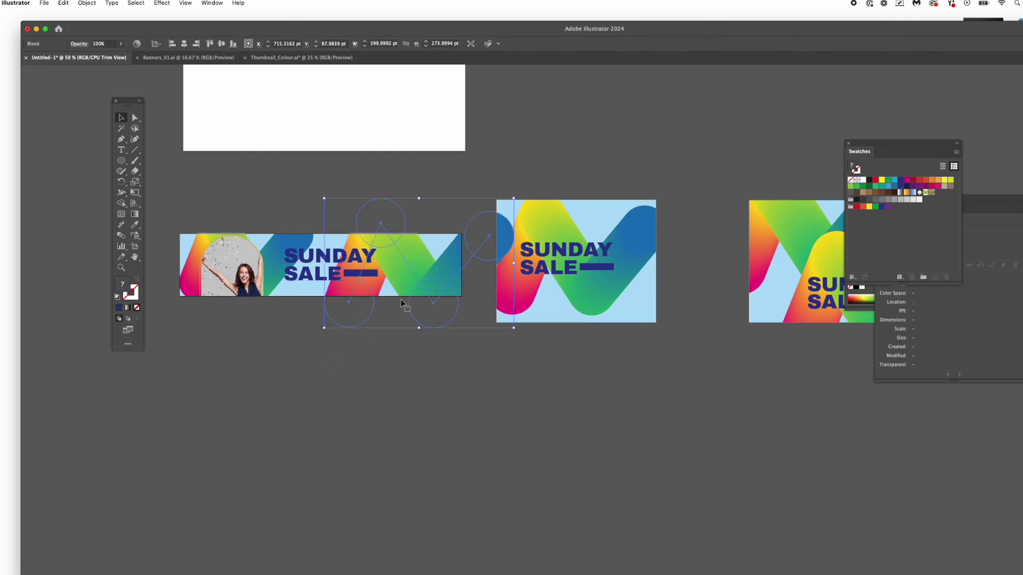
pyautogui.moveTo(382, 276); pyautogui.dragTo(381, 274)
pyautogui.moveTo(486, 348); pyautogui.dragTo(526, 375)
pyautogui.moveTo(433, 274); pyautogui.dragTo(410, 296)
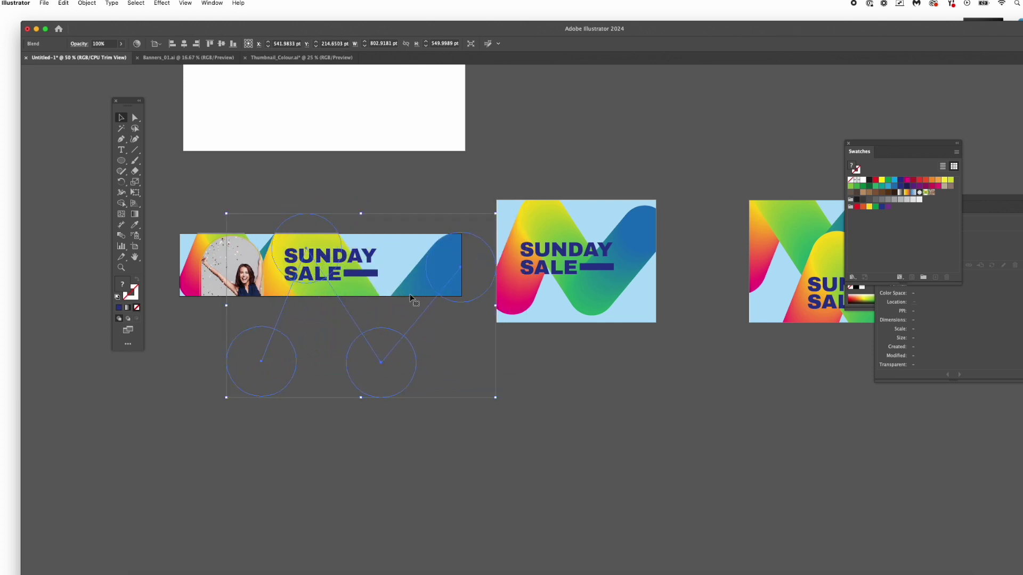
pyautogui.click(670, 397)
# Step: Enlarge the middle banner's gradient blend so it extends further beyond the artboard
pyautogui.press('space')
pyautogui.moveTo(700, 384); pyautogui.dragTo(528, 380)
pyautogui.click(469, 230)
pyautogui.moveTo(488, 195); pyautogui.dragTo(521, 173)
pyautogui.click(500, 384)
# Step: Group the middle banner's SUNDAY SALE text with its bar and centre the group on the artboard
pyautogui.click(427, 263)
pyautogui.keyDown('shift'); pyautogui.click(391, 257); pyautogui.keyUp('shift')
pyautogui.hotkey('ctrl', 'g')
pyautogui.click(385, 43)
pyautogui.click(375, 43)
pyautogui.click(676, 309)
pyautogui.click(578, 361)
pyautogui.moveTo(401, 383); pyautogui.dragTo(537, 372)
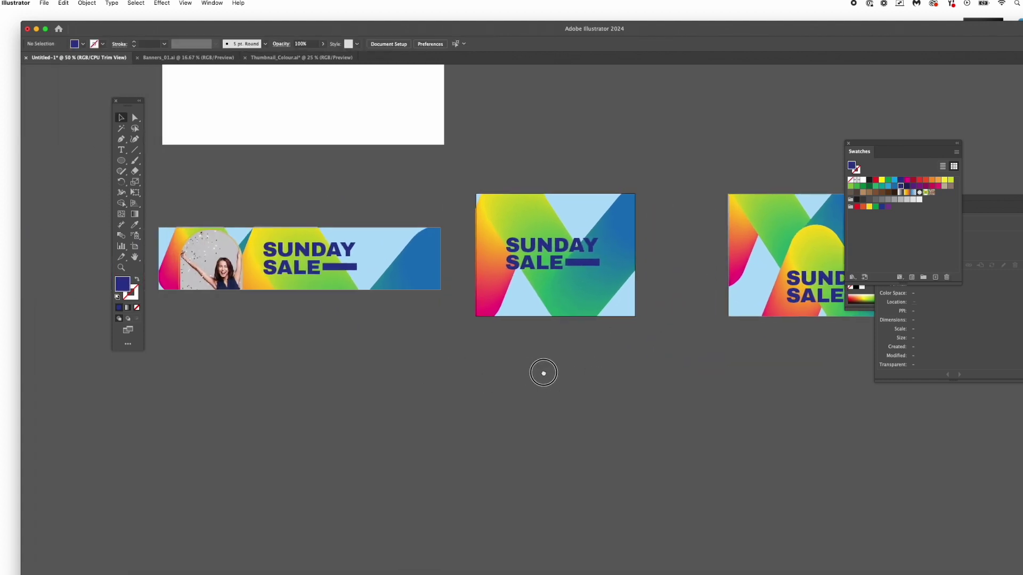
pyautogui.scroll(4, 358, 343)
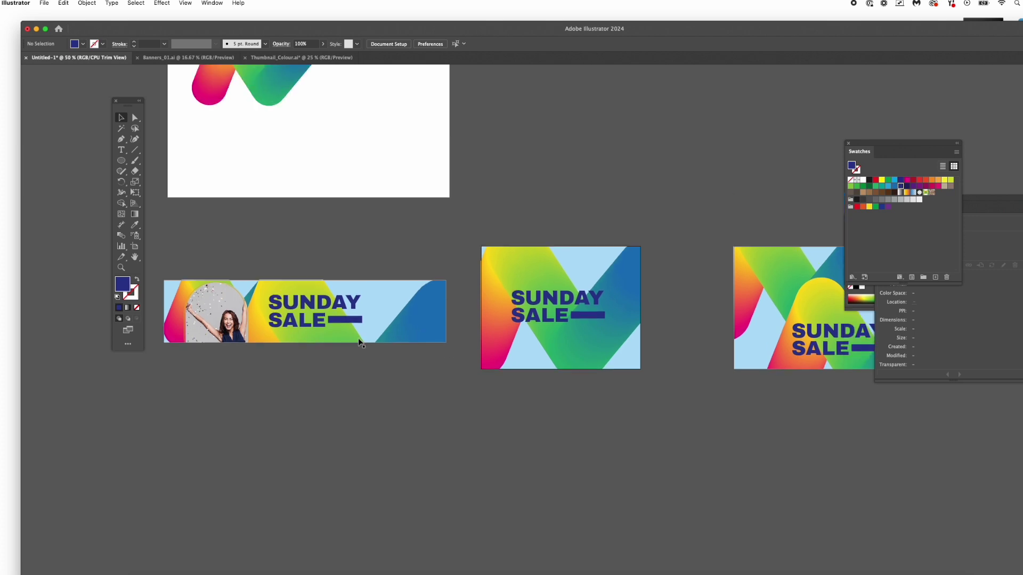
pyautogui.scroll(-2, 358, 343)
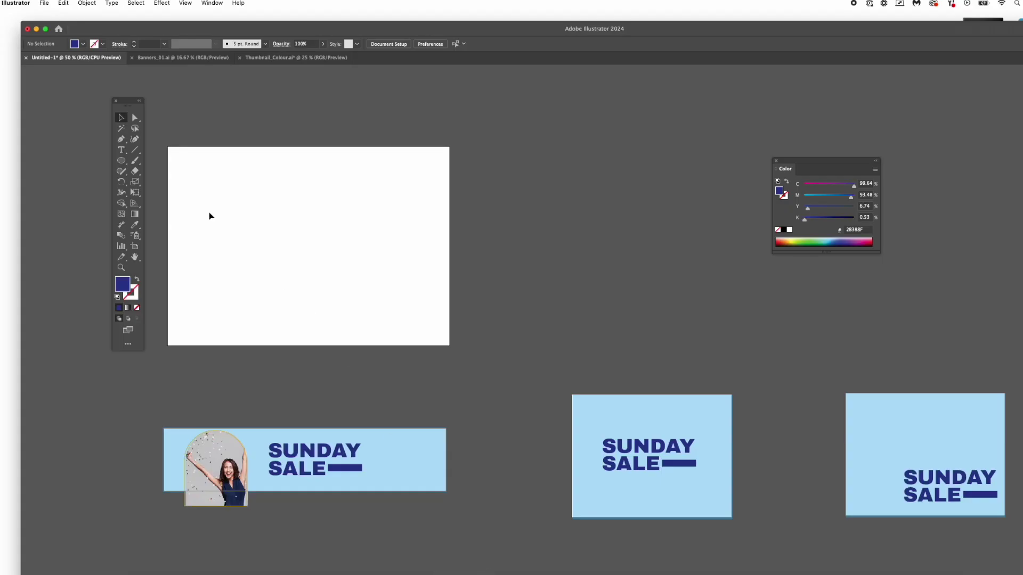
# Step: Paint two separate vertical wavy lines on the white artboard with the Paintbrush
pyautogui.press('b')
pyautogui.moveTo(201, 208)
pyautogui.mouseDown()
pyautogui.moveTo(215, 234)
pyautogui.moveTo(211, 261)
pyautogui.moveTo(233, 309)
pyautogui.mouseUp()
pyautogui.moveTo(303, 189); pyautogui.dragTo(341, 302)
# Step: Set the stroke colour of both wavy lines to light green, 70EF8C
pyautogui.press('v')
pyautogui.moveTo(180, 190); pyautogui.dragTo(317, 237)
pyautogui.doubleClick(130, 292)
pyautogui.click(758, 224)
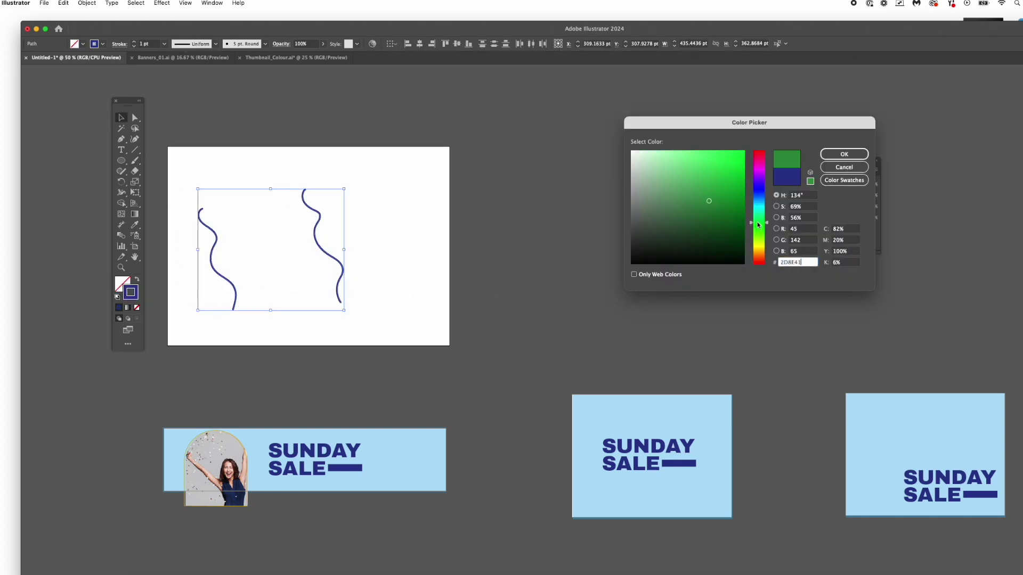
pyautogui.click(691, 157)
pyautogui.click(844, 154)
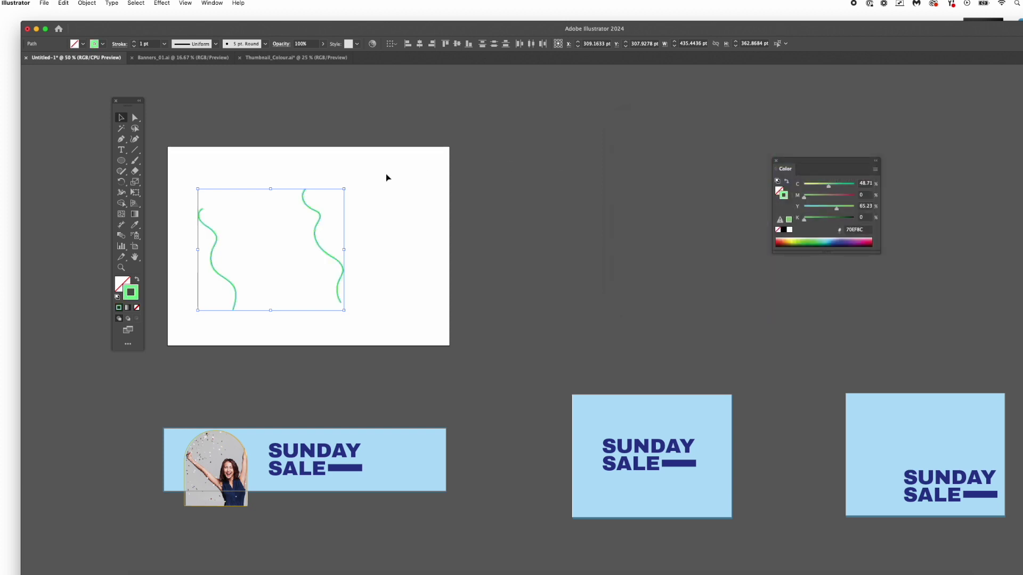
# Step: Set the blend spacing to Specified Steps with 20 steps
pyautogui.click(100, 4)
pyautogui.moveTo(160, 286)
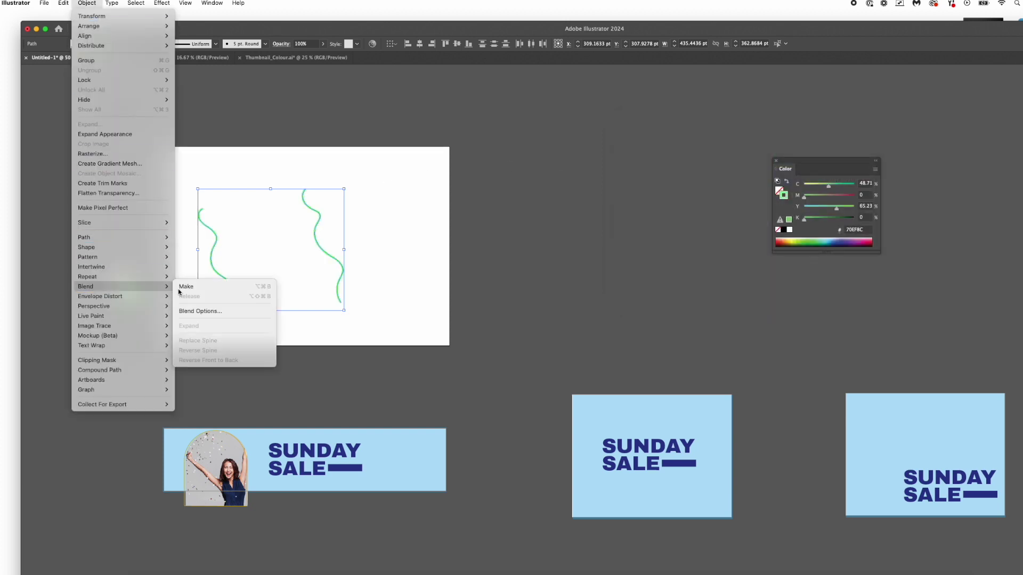
pyautogui.click(186, 311)
pyautogui.click(590, 116)
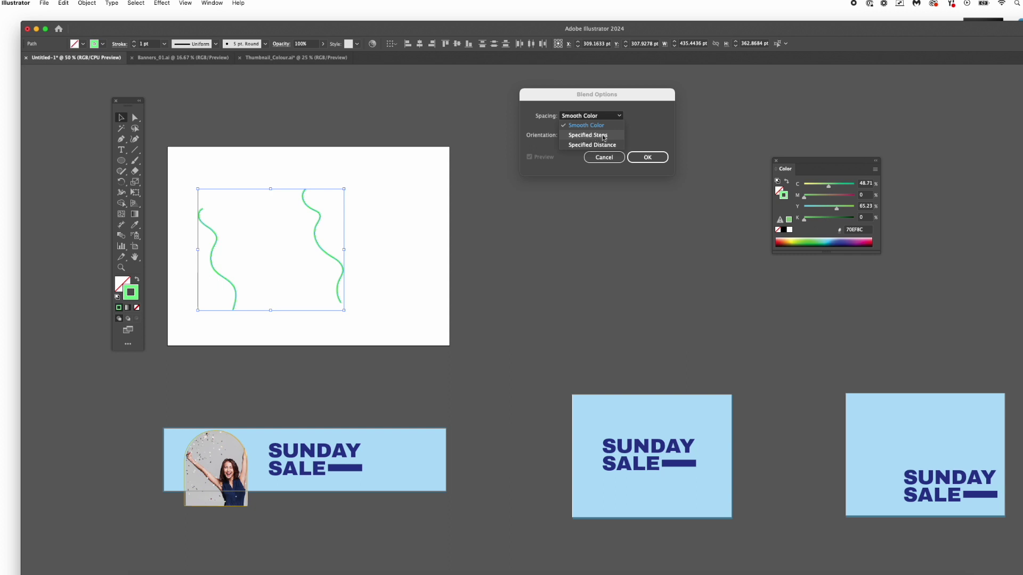
pyautogui.click(604, 136)
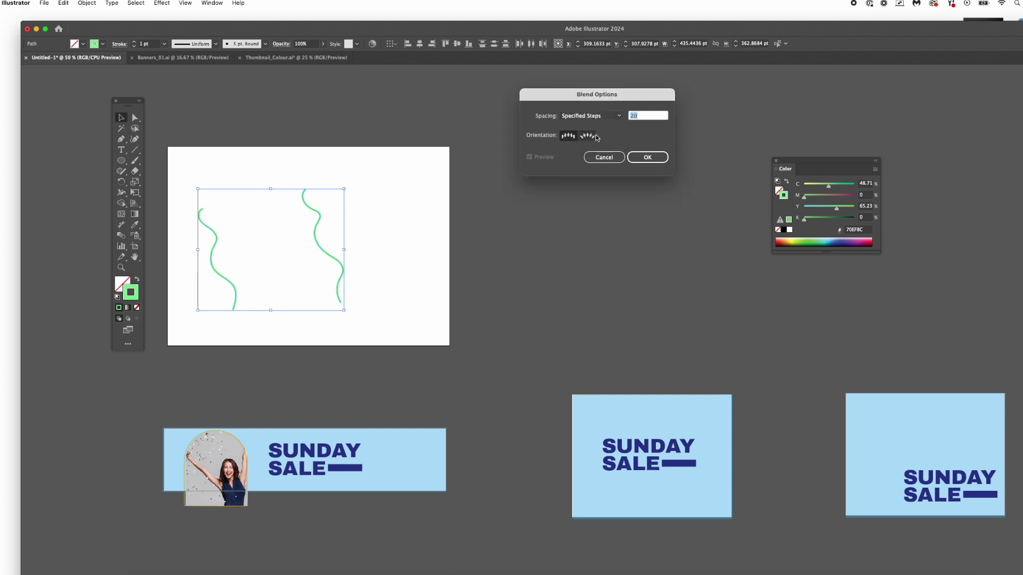
pyautogui.click(647, 157)
# Step: Blend the two green wavy lines and move the result toward the white artboard's upper-left corner
pyautogui.click(87, 3)
pyautogui.moveTo(116, 286)
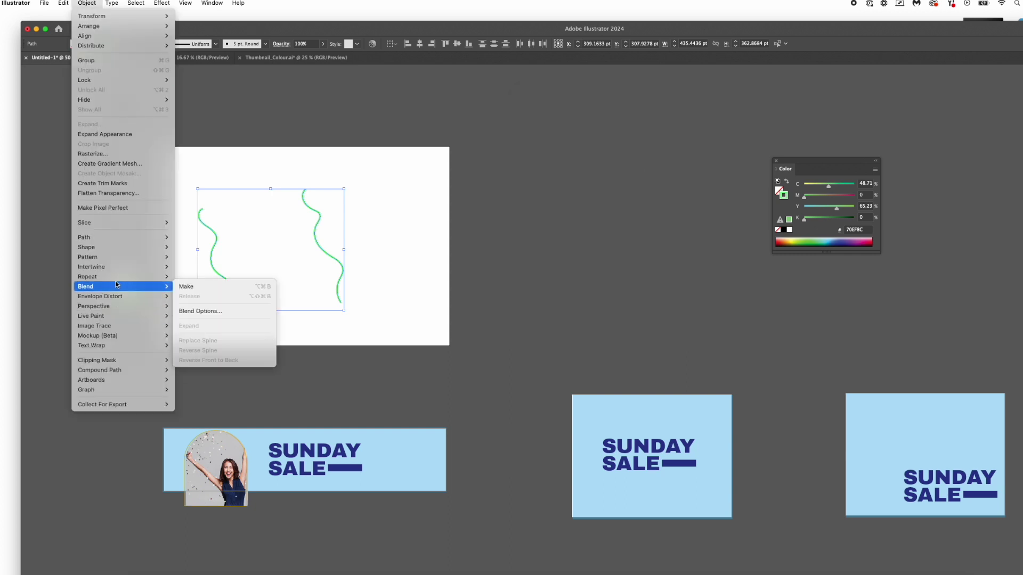
pyautogui.click(192, 286)
pyautogui.moveTo(314, 229); pyautogui.dragTo(273, 183)
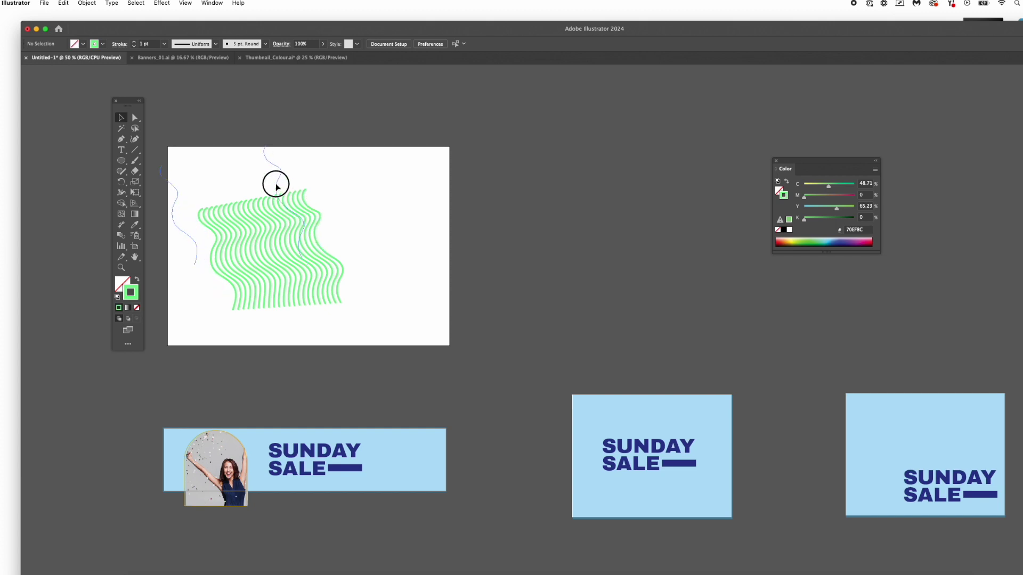
pyautogui.click(346, 208)
# Step: Draw a circle about 363 pt across beside the wavy blend and set its stroke weight to 3 pt
pyautogui.click(118, 160)
pyautogui.moveTo(357, 242); pyautogui.dragTo(416, 308)
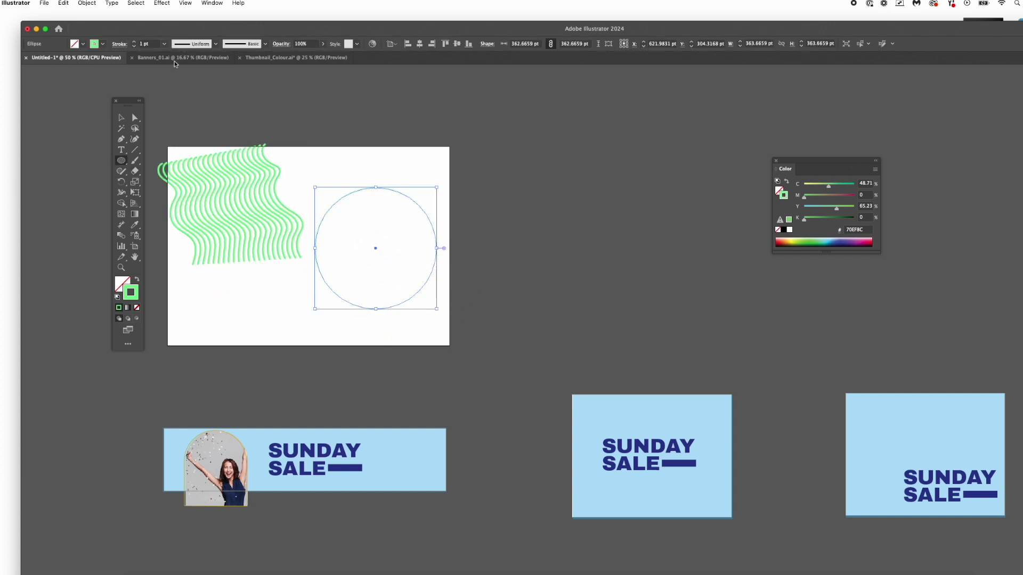
pyautogui.click(134, 42)
pyautogui.click(134, 42)
# Step: Make a smaller concentric copy inside the green circle and select both circles
pyautogui.press('v')
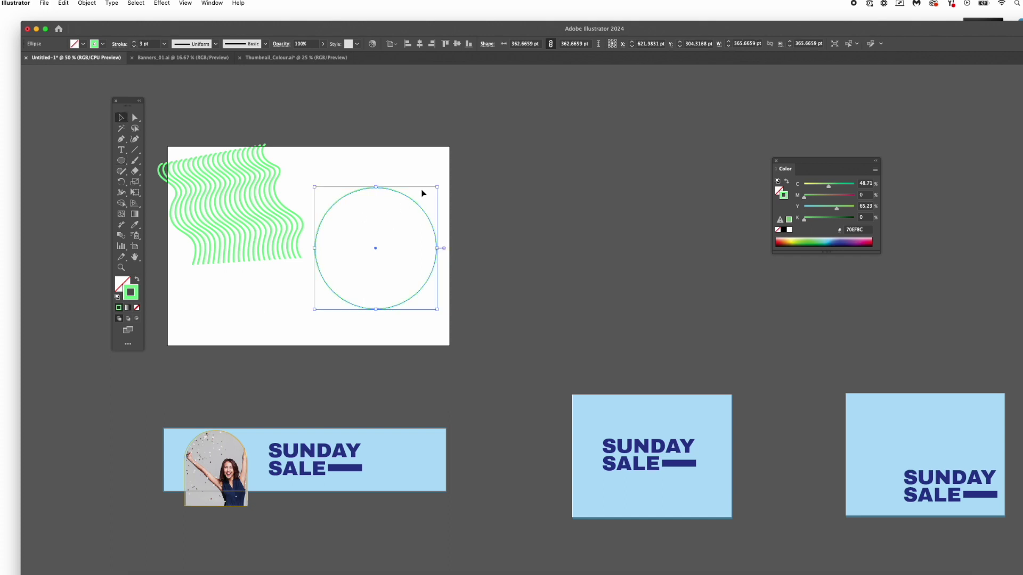
pyautogui.moveTo(437, 187); pyautogui.dragTo(396, 228)
pyautogui.keyDown('shift'); pyautogui.click(395, 192); pyautogui.keyUp('shift')
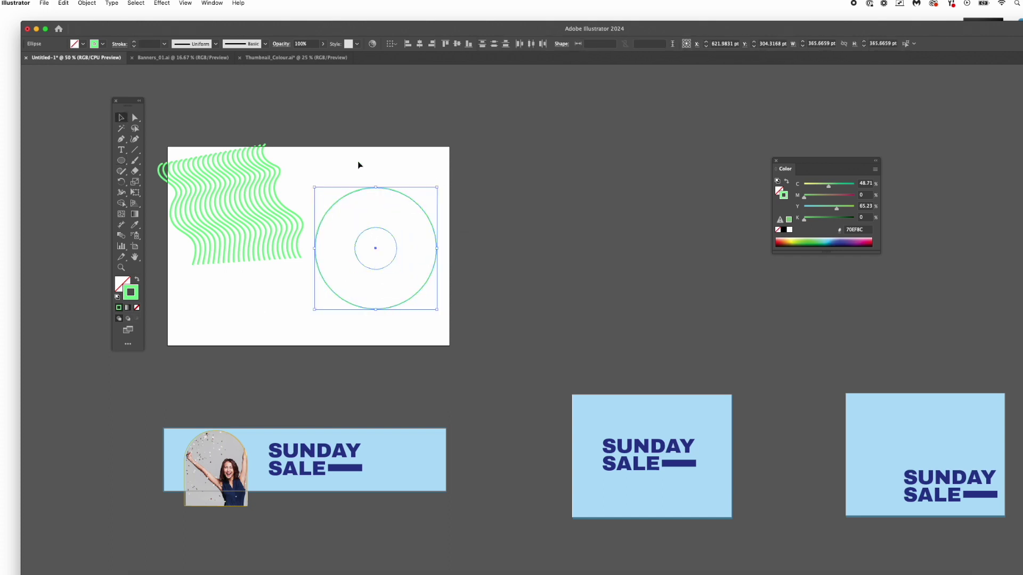
# Step: Blend the two concentric circles and move the result to the white artboard's upper-right corner
pyautogui.click(85, 3)
pyautogui.moveTo(106, 286)
pyautogui.click(194, 288)
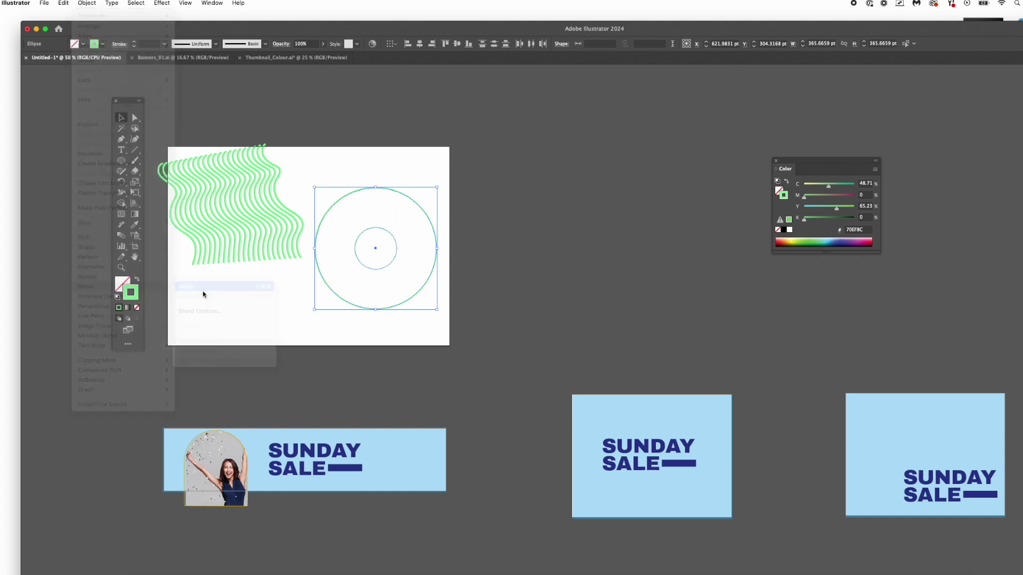
pyautogui.moveTo(394, 241); pyautogui.dragTo(404, 202)
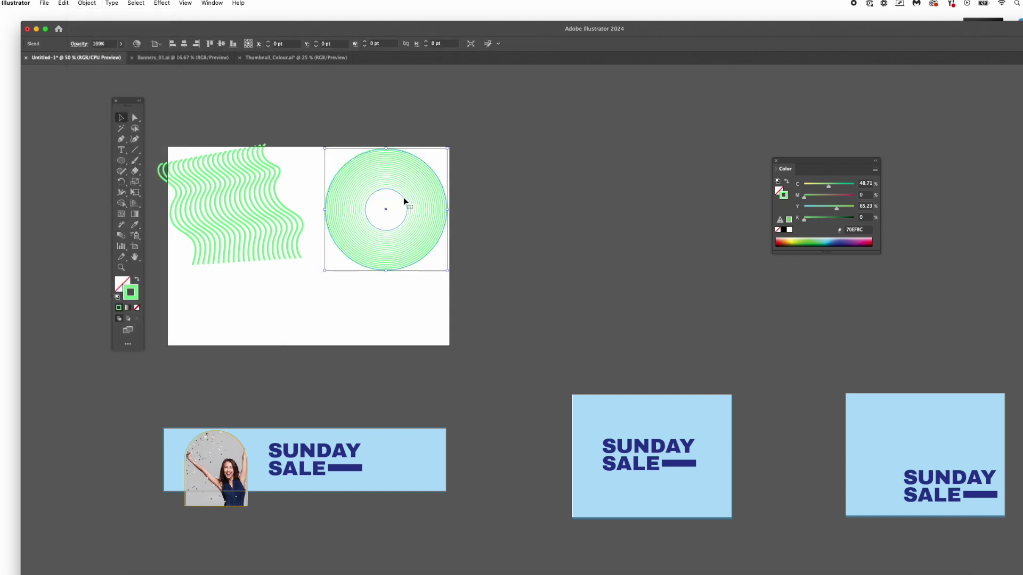
pyautogui.click(514, 215)
# Step: Paint two horizontal wavy lines near the white artboard's lower edge with the Paintbrush and select both
pyautogui.click(134, 161)
pyautogui.moveTo(244, 323)
pyautogui.mouseDown()
pyautogui.moveTo(258, 334)
pyautogui.moveTo(350, 330)
pyautogui.mouseUp()
pyautogui.moveTo(298, 296); pyautogui.dragTo(190, 290)
pyautogui.press('v')
pyautogui.keyDown('shift'); pyautogui.click(268, 333); pyautogui.keyUp('shift')
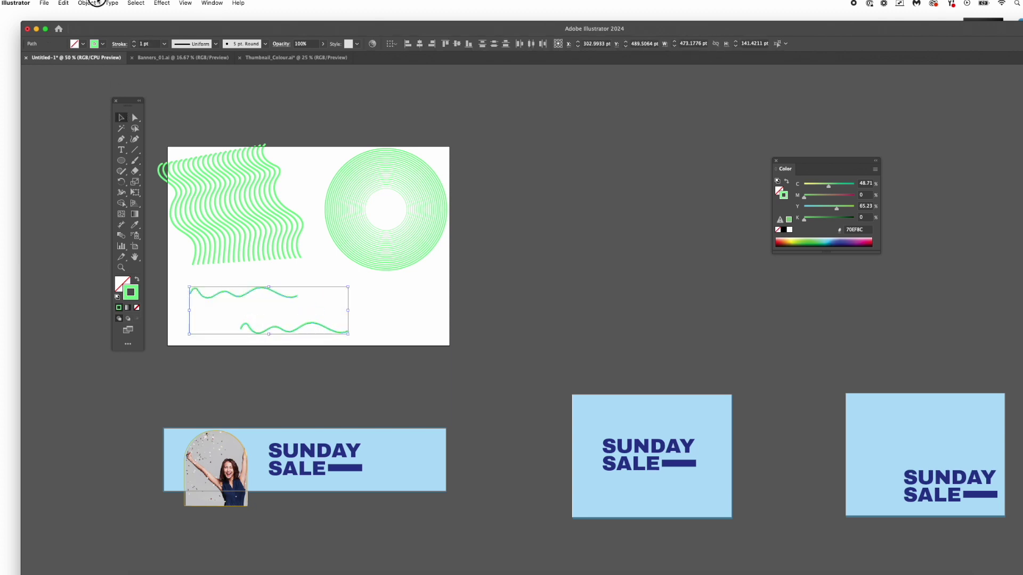
pyautogui.click(88, 2)
pyautogui.moveTo(136, 273)
pyautogui.click(196, 288)
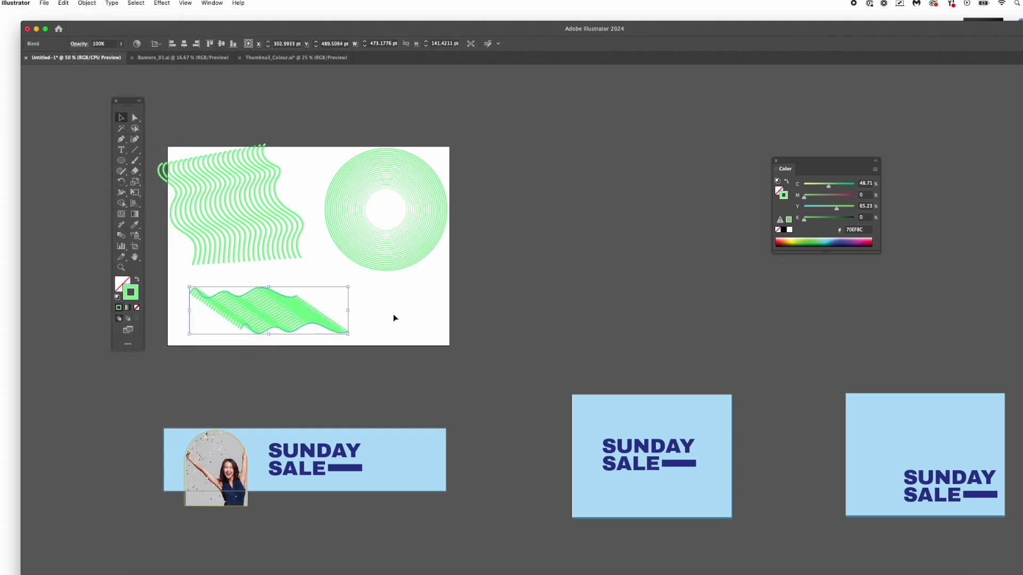
pyautogui.press('cmd+z')
# Step: Blend the two horizontal wavy lines using 15 specified steps
pyautogui.click(88, 3)
pyautogui.moveTo(133, 282)
pyautogui.click(213, 311)
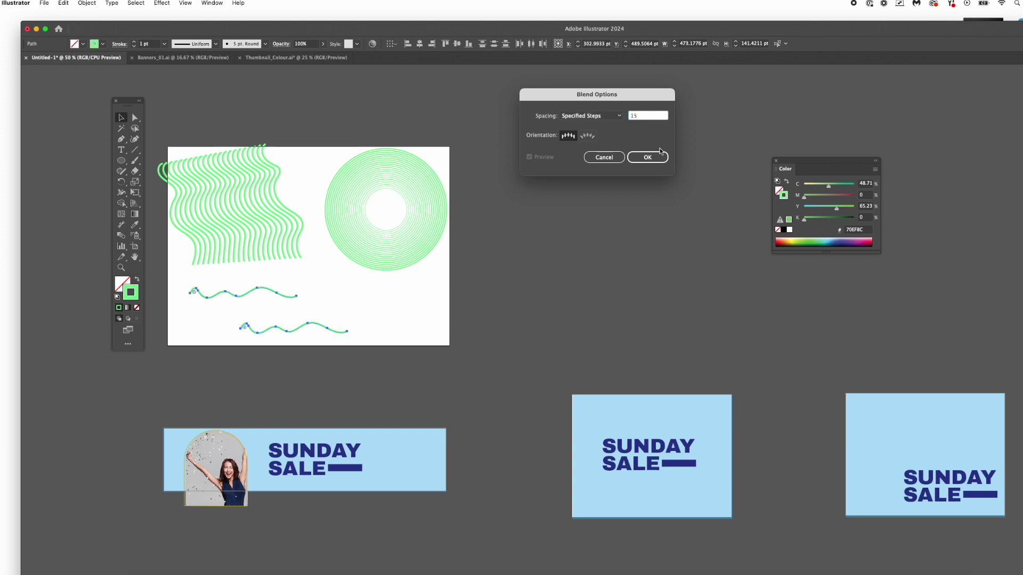
pyautogui.click(660, 155)
pyautogui.click(88, 3)
pyautogui.moveTo(88, 286)
pyautogui.click(186, 287)
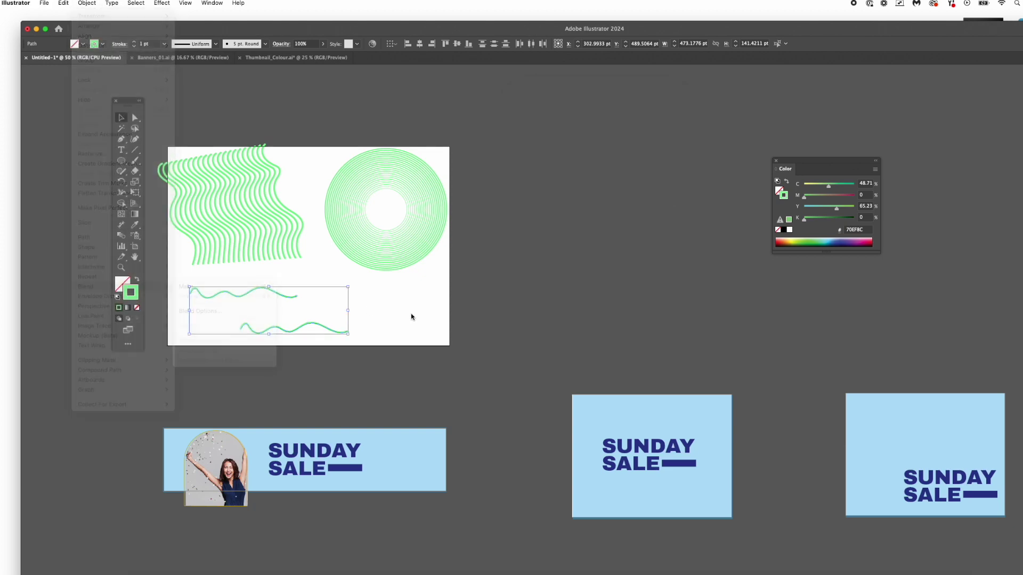
pyautogui.click(410, 314)
# Step: Copy the vertical wavy blend from the white artboard and place it behind the text at the wide banner's right half
pyautogui.scroll(-1, 394, 319)
pyautogui.click(258, 200)
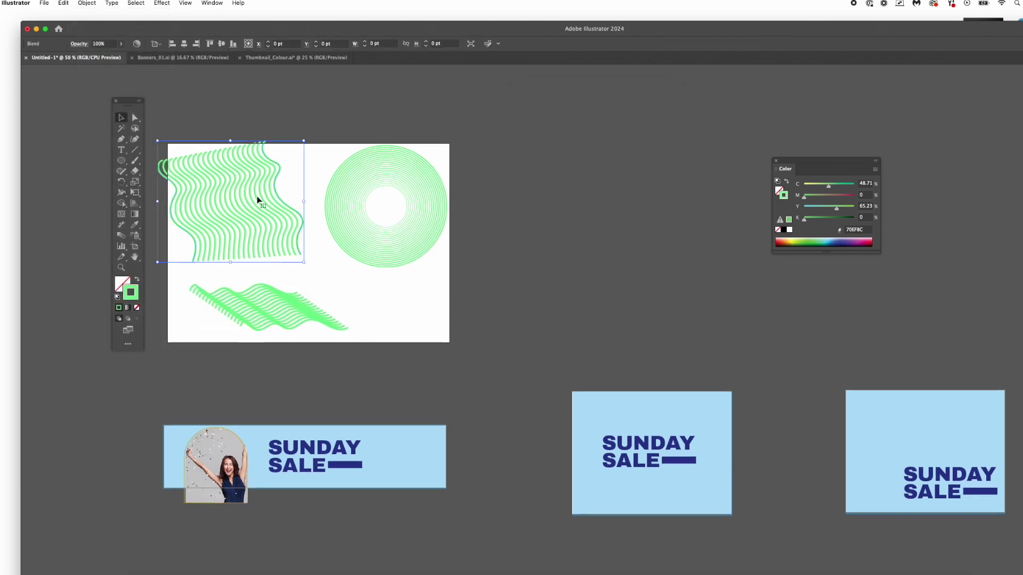
pyautogui.press('super+c')
pyautogui.scroll(-5, 429, 398)
pyautogui.click(444, 402)
pyautogui.press('super+v')
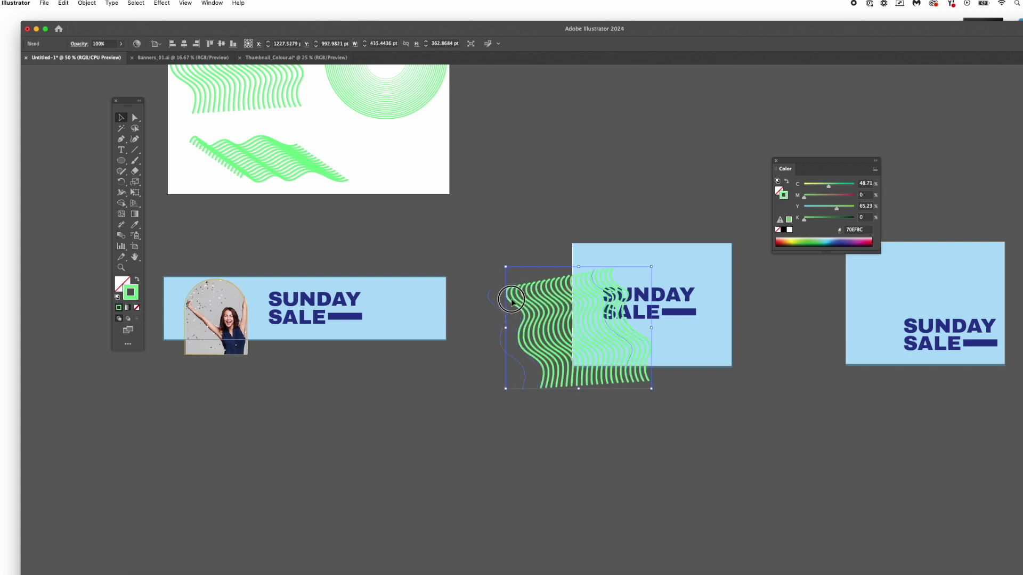
pyautogui.moveTo(527, 303); pyautogui.dragTo(342, 277)
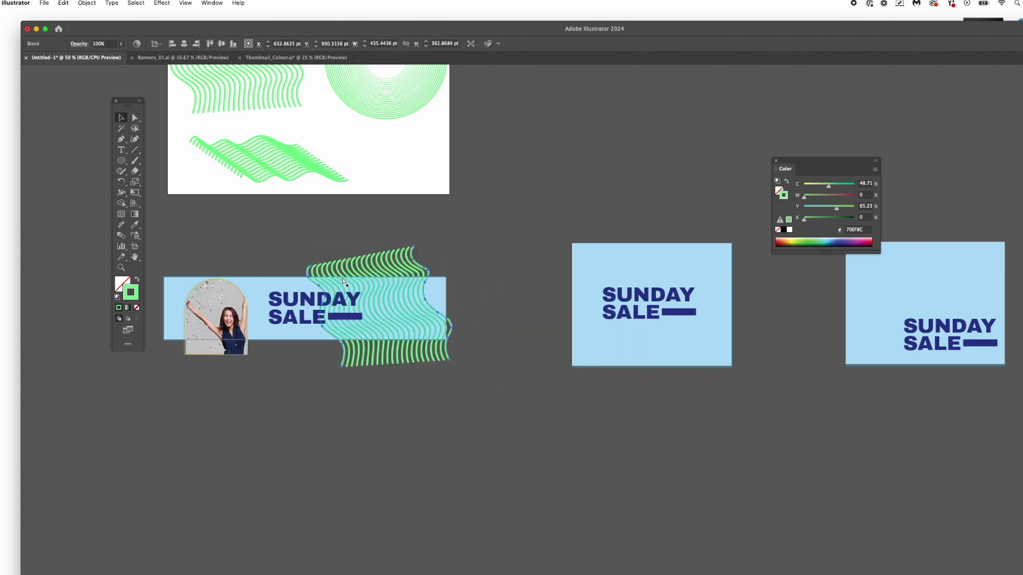
# Step: Duplicate the wavy blend onto the middle banner and enlarge it to cover most of the banner
pyautogui.click(468, 255)
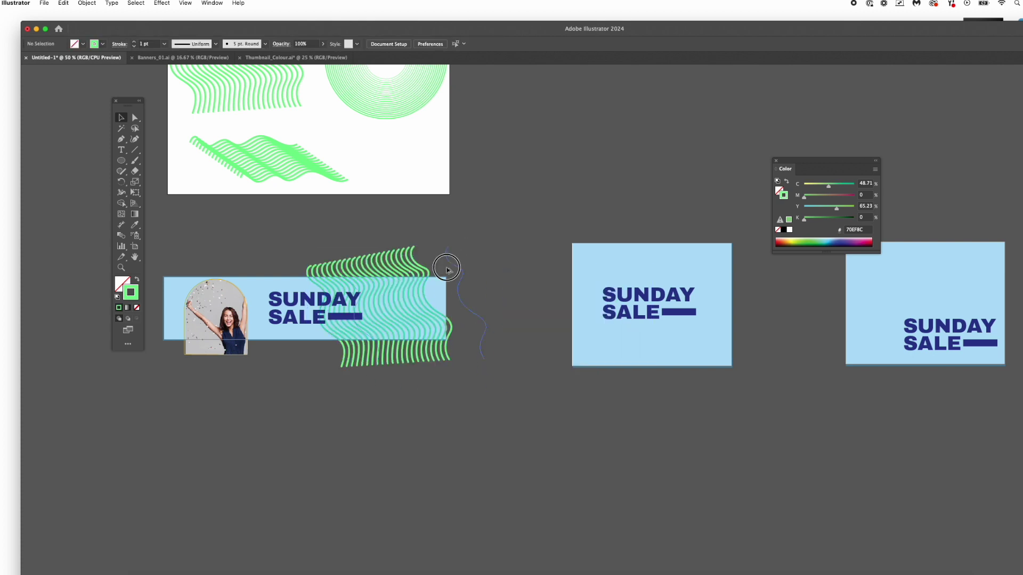
pyautogui.moveTo(604, 280); pyautogui.dragTo(651, 272)
pyautogui.moveTo(699, 250); pyautogui.dragTo(739, 221)
# Step: Place a copy of the concentric circle blend over the third banner and enlarge it to about 480 pt across
pyautogui.hscroll(8, 452, 265)
pyautogui.moveTo(181, 119); pyautogui.dragTo(698, 319)
pyautogui.moveTo(744, 348); pyautogui.dragTo(765, 361)
pyautogui.click(715, 283)
pyautogui.click(670, 229)
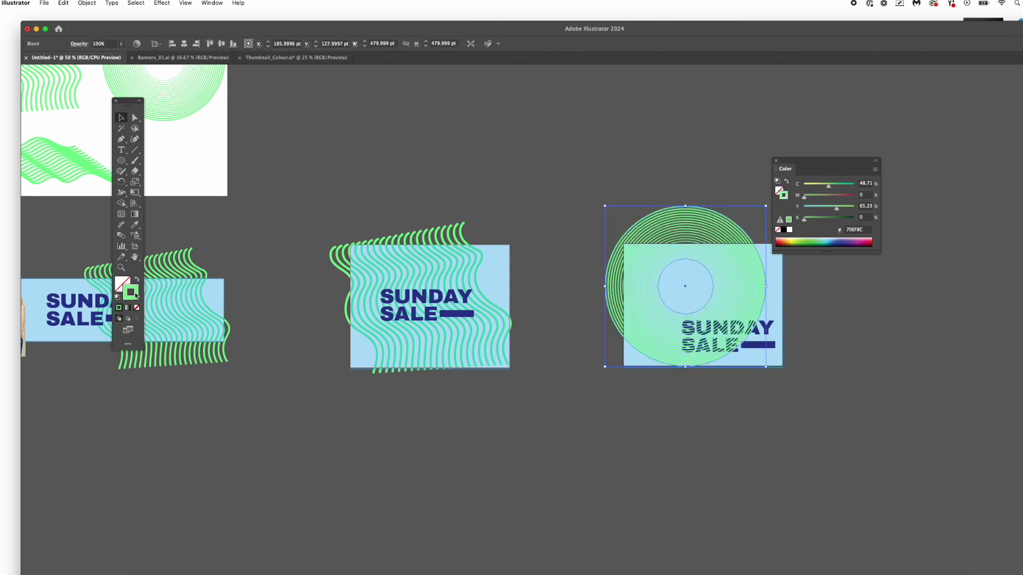
# Step: Set the stroke colour of the third banner's circle blend to magenta F445F4
pyautogui.doubleClick(135, 294)
pyautogui.click(758, 171)
pyautogui.moveTo(761, 122); pyautogui.dragTo(501, 75)
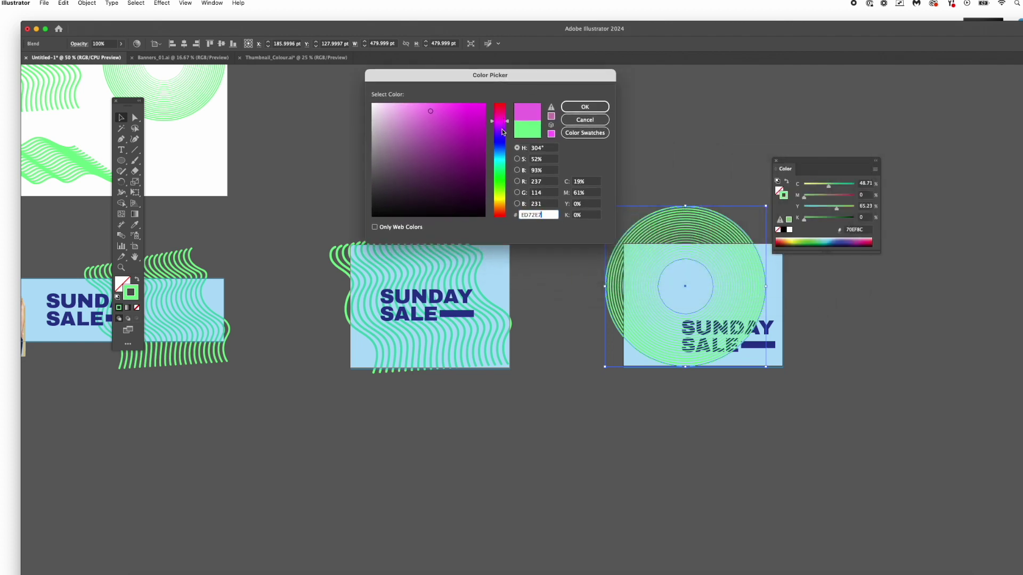
pyautogui.moveTo(499, 130); pyautogui.dragTo(499, 122)
pyautogui.click(453, 107)
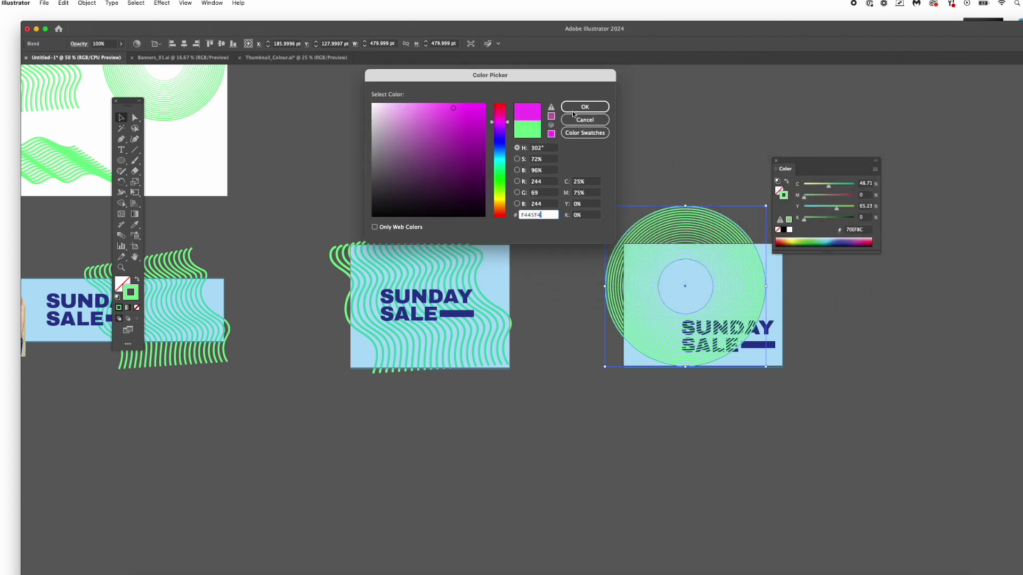
pyautogui.click(578, 109)
pyautogui.click(788, 335)
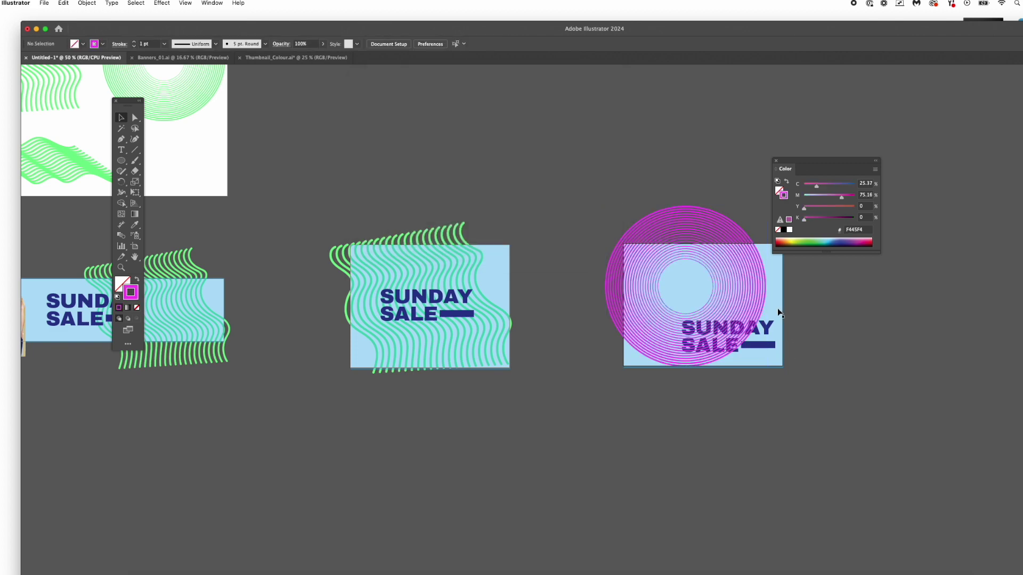
# Step: Send the magenta circle blend to the back, behind the third banner's text and blue background
pyautogui.click(747, 310)
pyautogui.press('super+shift+bracketleft')
pyautogui.click(774, 438)
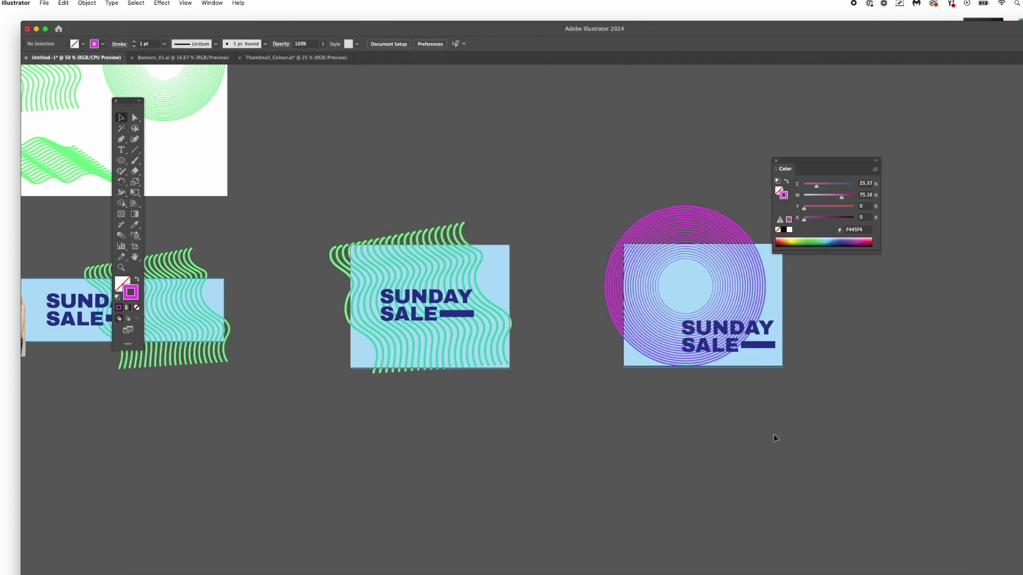
# Step: Turn on Trim View to hide everything outside the artboards
pyautogui.moveTo(495, 403); pyautogui.dragTo(687, 401)
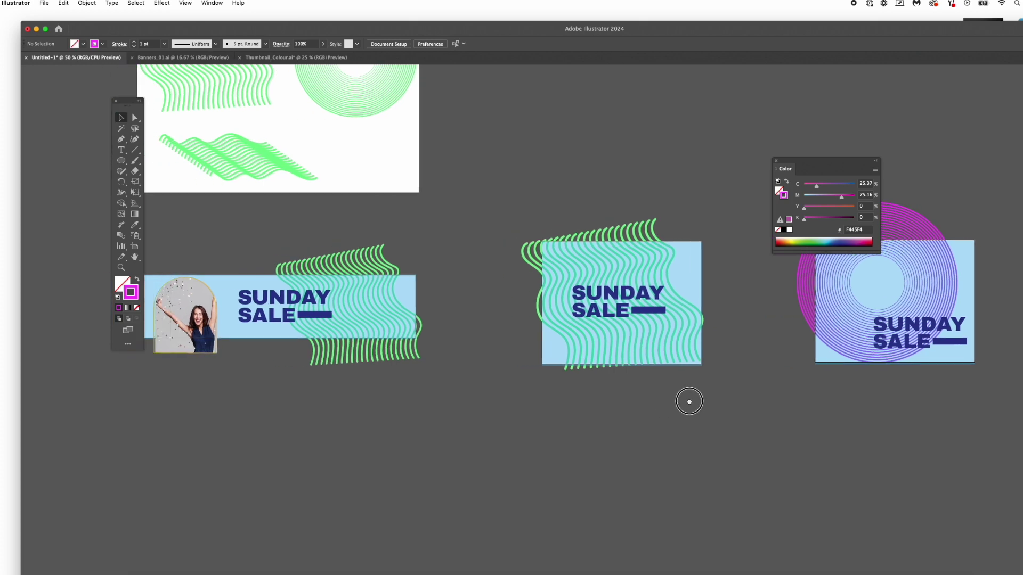
pyautogui.click(185, 3)
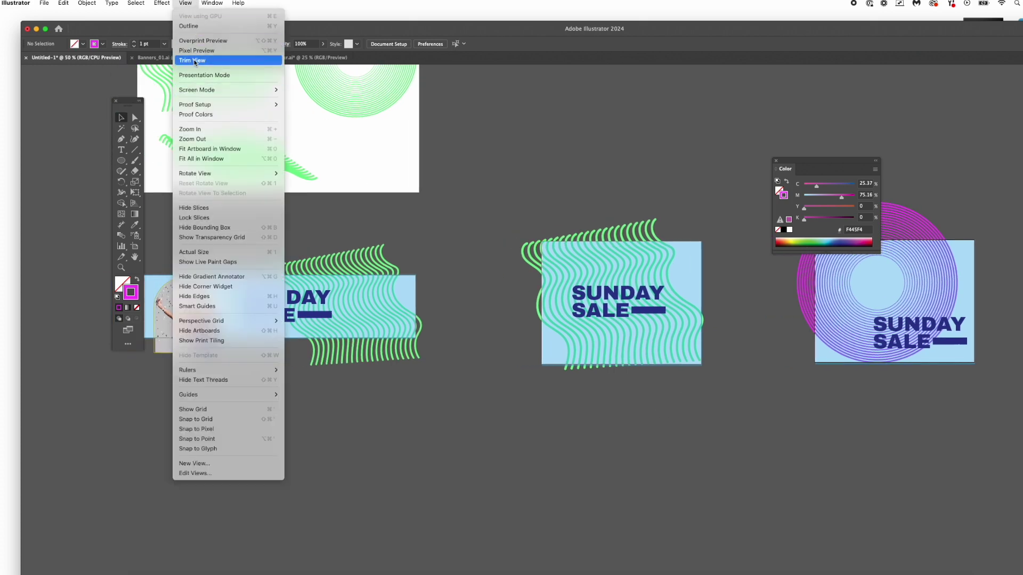
pyautogui.click(229, 59)
pyautogui.moveTo(558, 395); pyautogui.dragTo(600, 424)
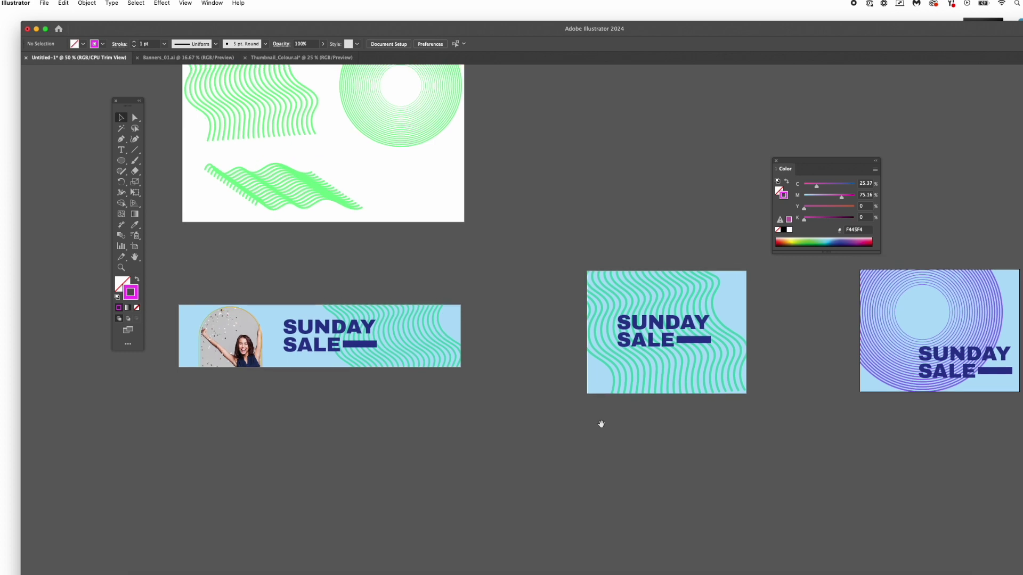
# Step: Send the wide banner's blue background rectangle to the back, behind the wavy blend
pyautogui.click(419, 341)
pyautogui.press('super+shift+bracketleft')
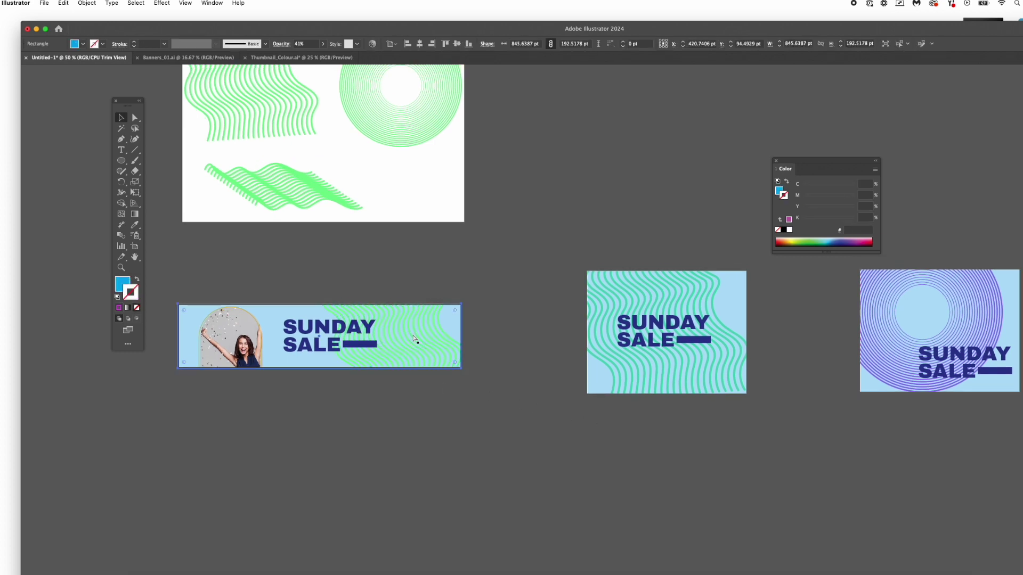
# Step: Set the stroke colour of the wide banner's wavy blend to dark blue 203CB2
pyautogui.click(417, 332)
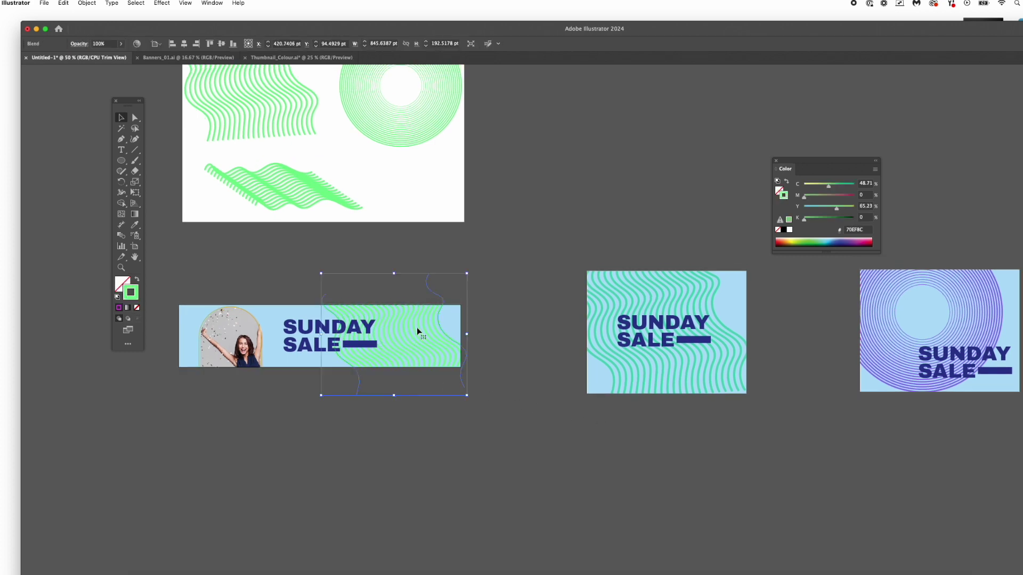
pyautogui.doubleClick(136, 299)
pyautogui.write('203CB2')
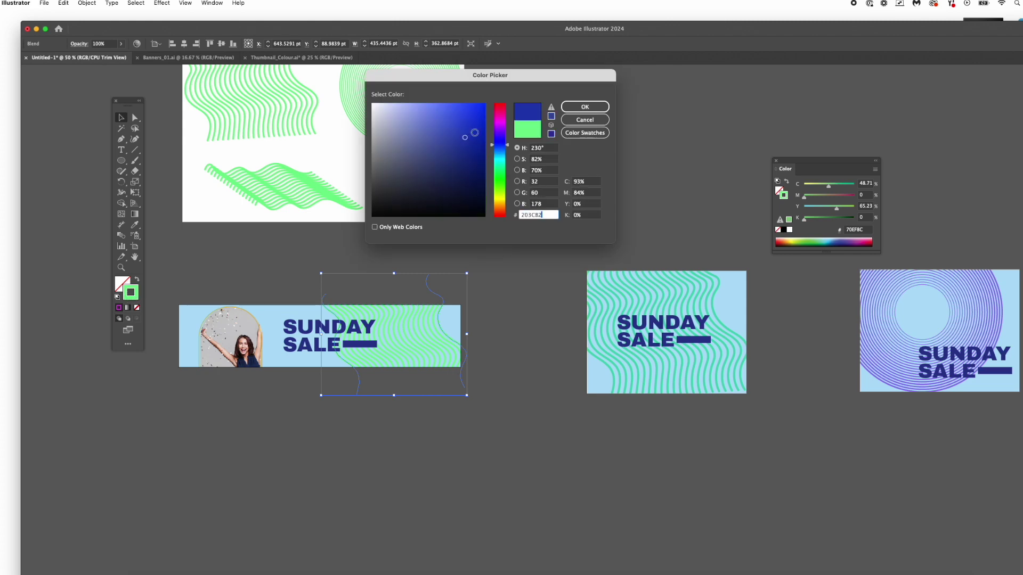
pyautogui.press('Return')
# Step: Set the stroke colour of the wide banner's wavy blend to pale yellow-green DBFF83
pyautogui.doubleClick(136, 299)
pyautogui.moveTo(500, 179); pyautogui.dragTo(500, 193)
pyautogui.click(444, 116)
pyautogui.moveTo(445, 116); pyautogui.dragTo(427, 104)
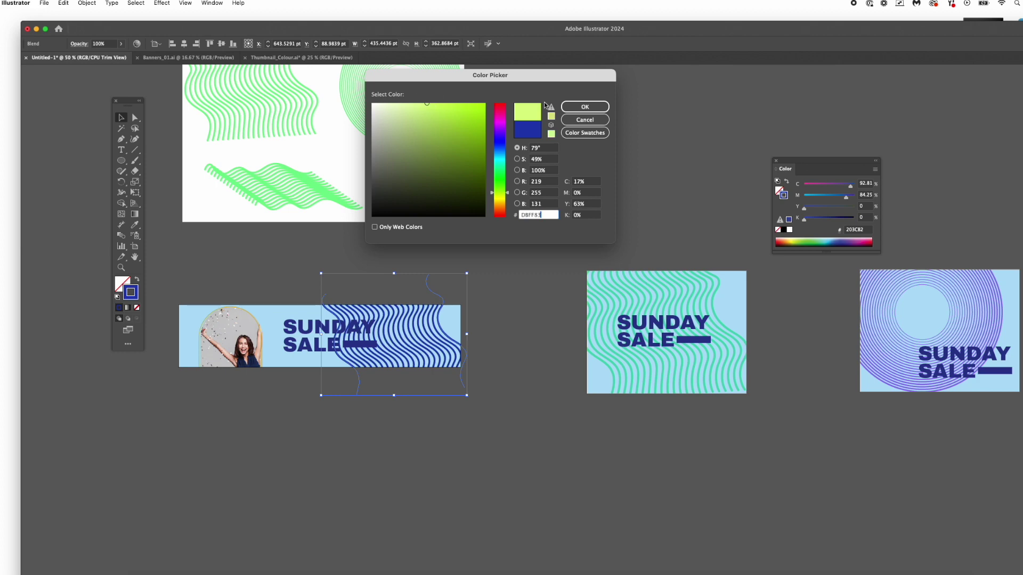
pyautogui.click(585, 107)
pyautogui.click(513, 288)
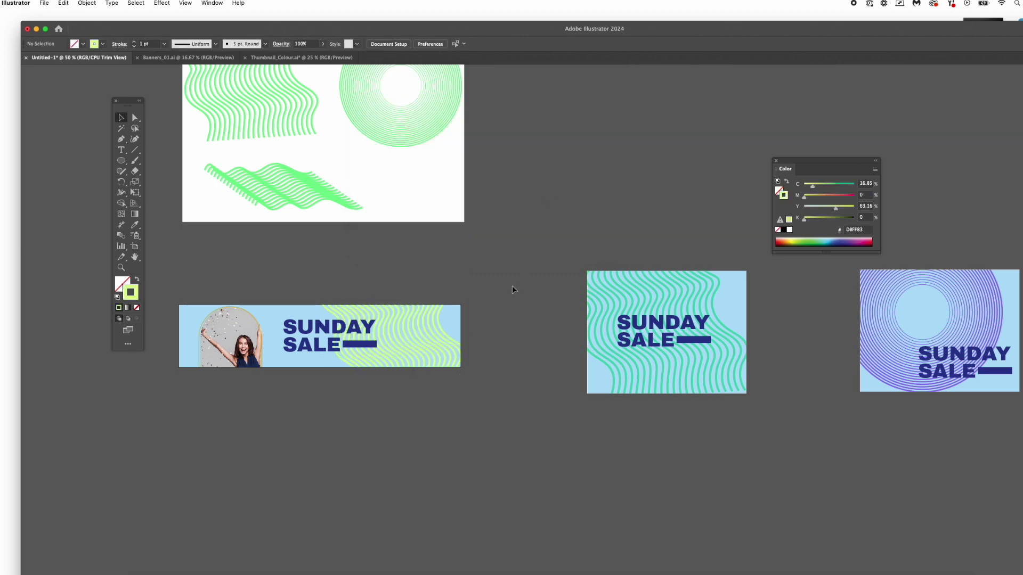
# Step: Lower the opacity of the wide banner's pale yellow-green wavy blend
pyautogui.click(447, 341)
pyautogui.click(121, 44)
pyautogui.moveTo(122, 57); pyautogui.dragTo(109, 58)
pyautogui.click(524, 217)
# Step: Place a copy of the green concentric circle blend behind the woman's photo on the wide banner
pyautogui.moveTo(418, 121); pyautogui.dragTo(243, 366)
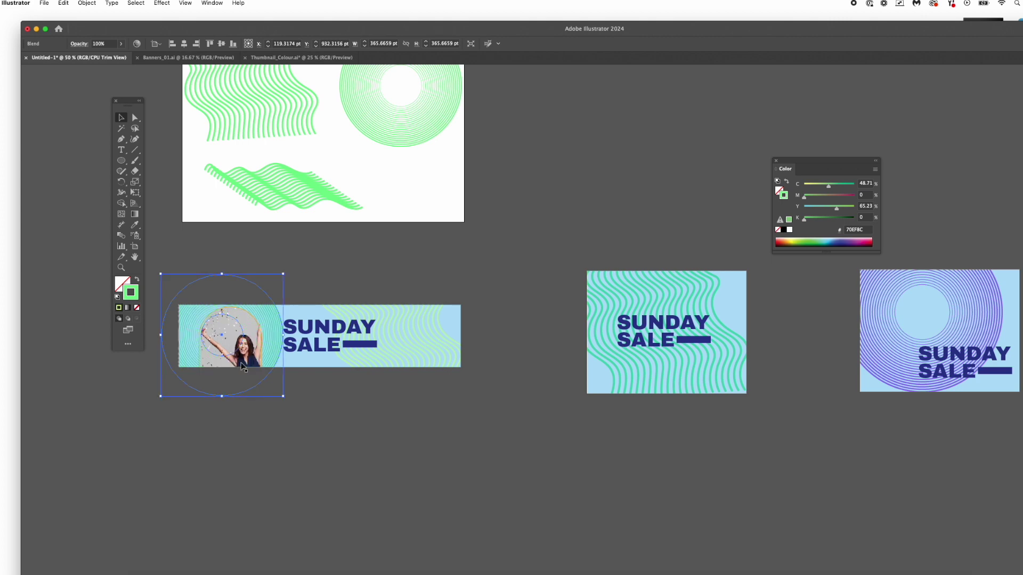
pyautogui.click(343, 442)
pyautogui.moveTo(435, 435); pyautogui.dragTo(416, 411)
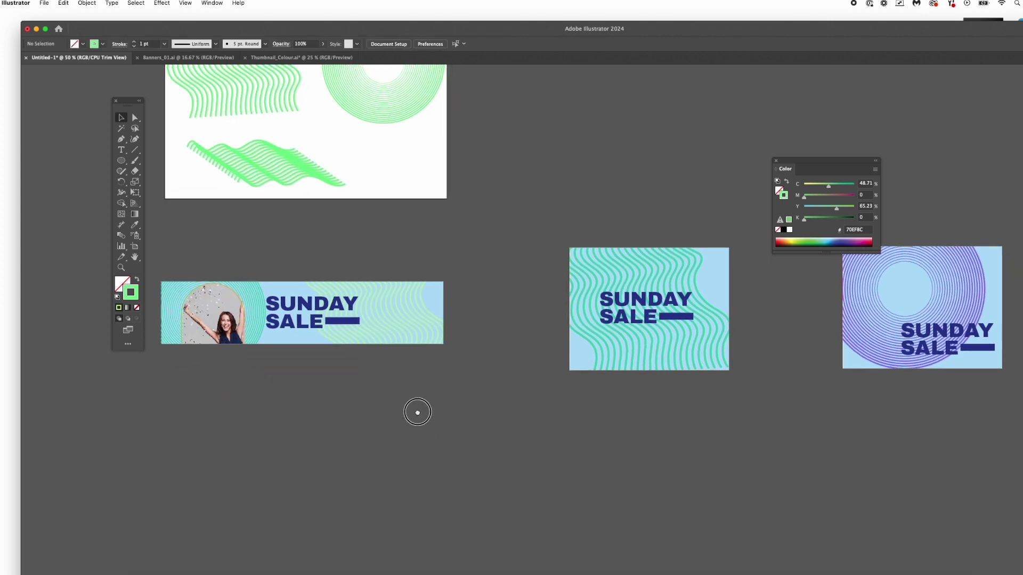
pyautogui.moveTo(714, 418); pyautogui.dragTo(704, 440)
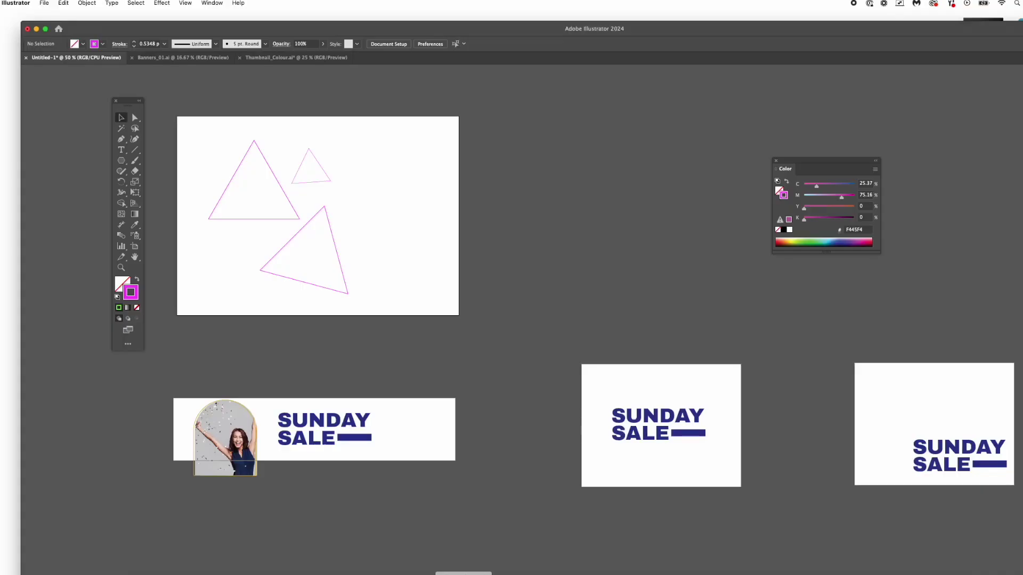
# Step: Select the three magenta triangles on the white artboard and blend them into one line pattern
pyautogui.click(320, 217)
pyautogui.click(286, 221)
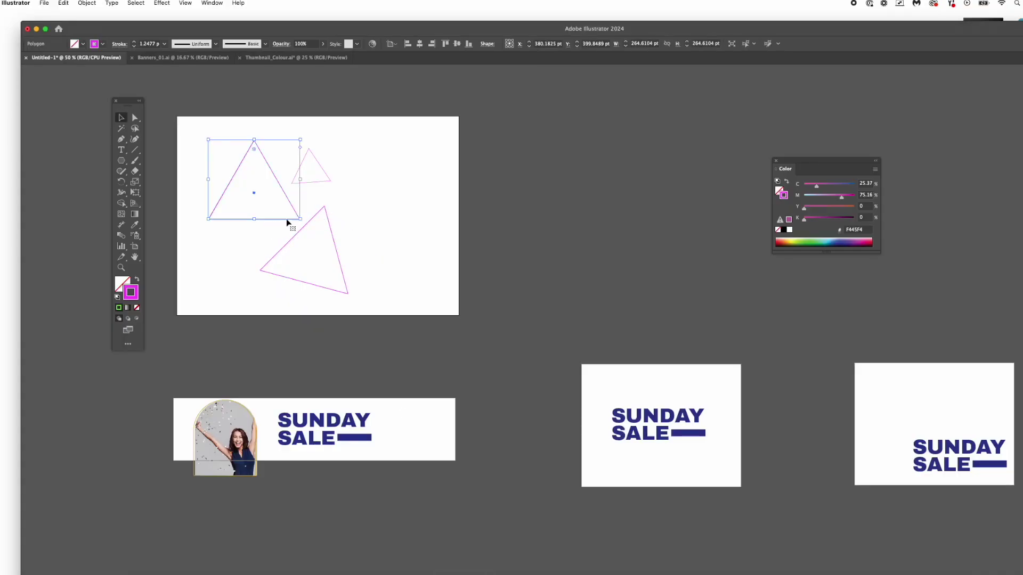
pyautogui.click(305, 181)
pyautogui.moveTo(215, 139); pyautogui.dragTo(390, 263)
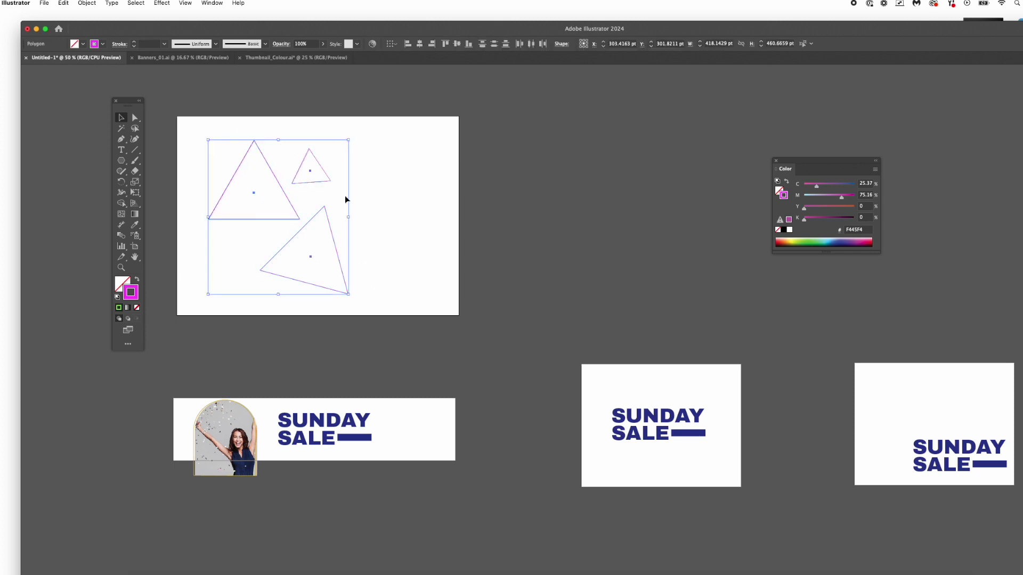
pyautogui.click(87, 3)
pyautogui.moveTo(123, 287)
pyautogui.click(186, 287)
pyautogui.click(434, 222)
# Step: Place a copy of the triangle blend over the wide banner's right end and send it behind the text
pyautogui.click(292, 199)
pyautogui.moveTo(292, 196); pyautogui.dragTo(422, 418)
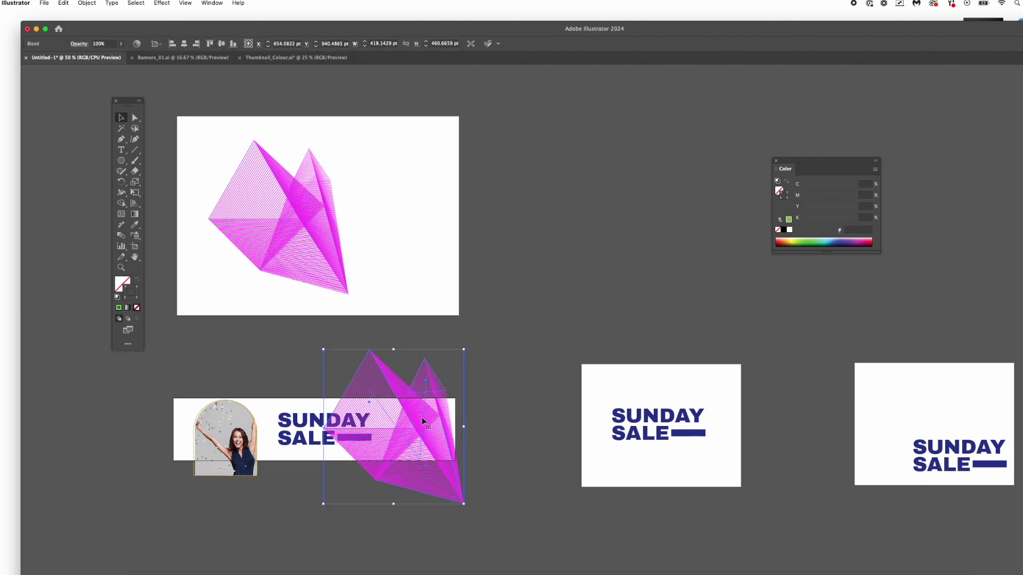
pyautogui.press('super+bracketleft')
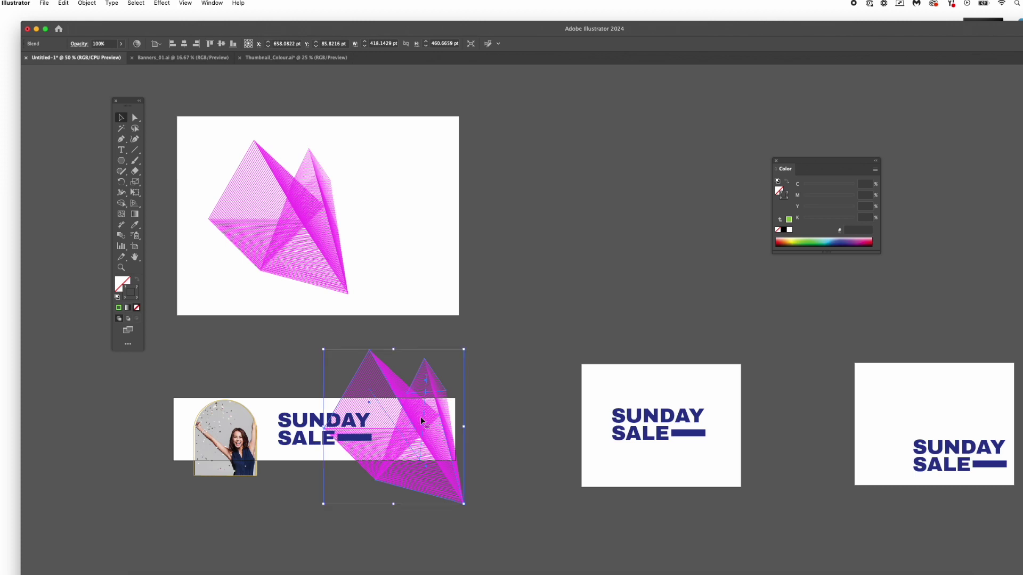
# Step: Delete the woman's arch-shaped photo from the wide banner
pyautogui.click(261, 394)
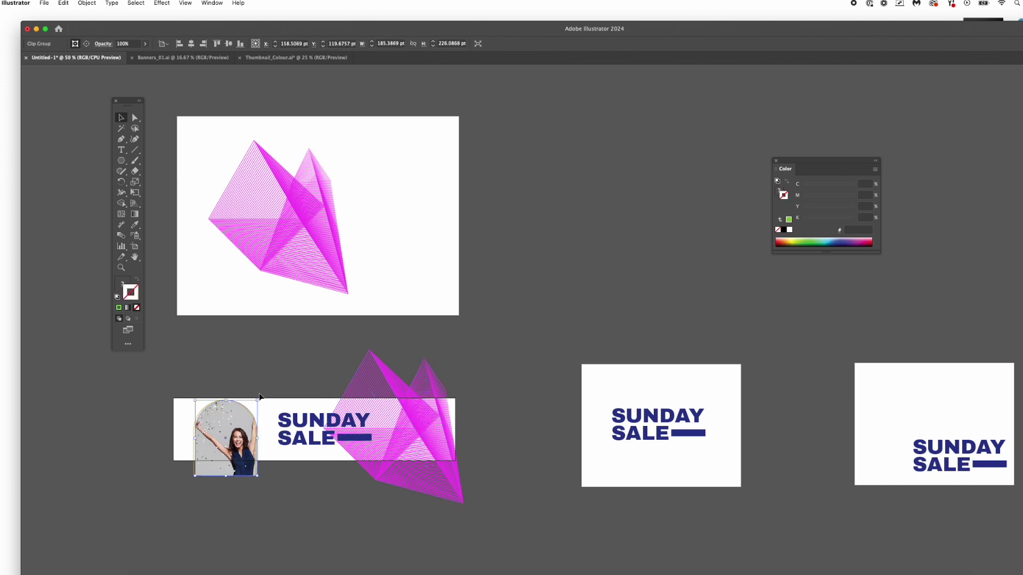
pyautogui.click(215, 462)
pyautogui.press('Delete')
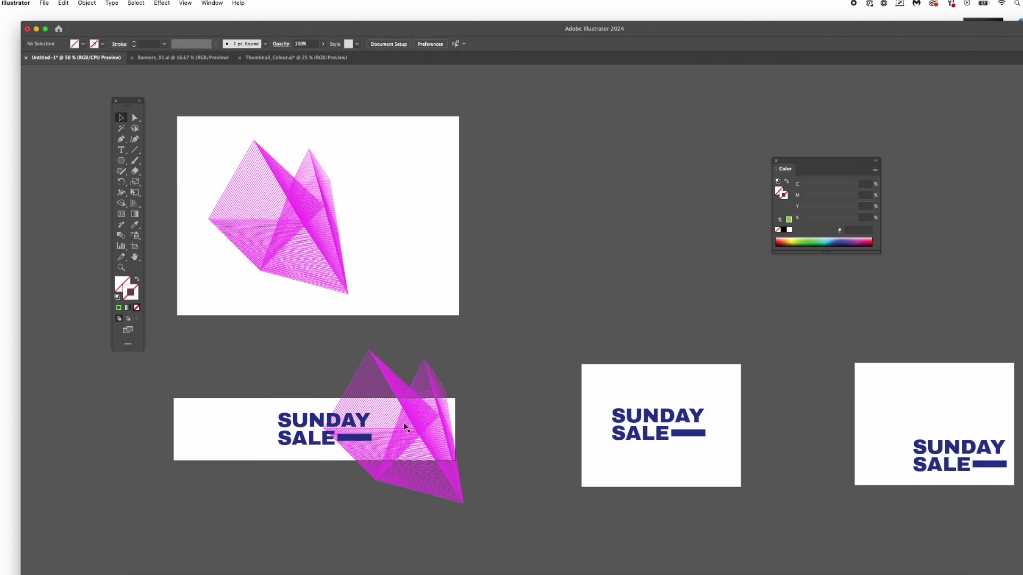
# Step: Duplicate the triangle blend to the wide banner's left end and set the copy's stroke colour to green 20D19A
pyautogui.moveTo(434, 424); pyautogui.dragTo(260, 407)
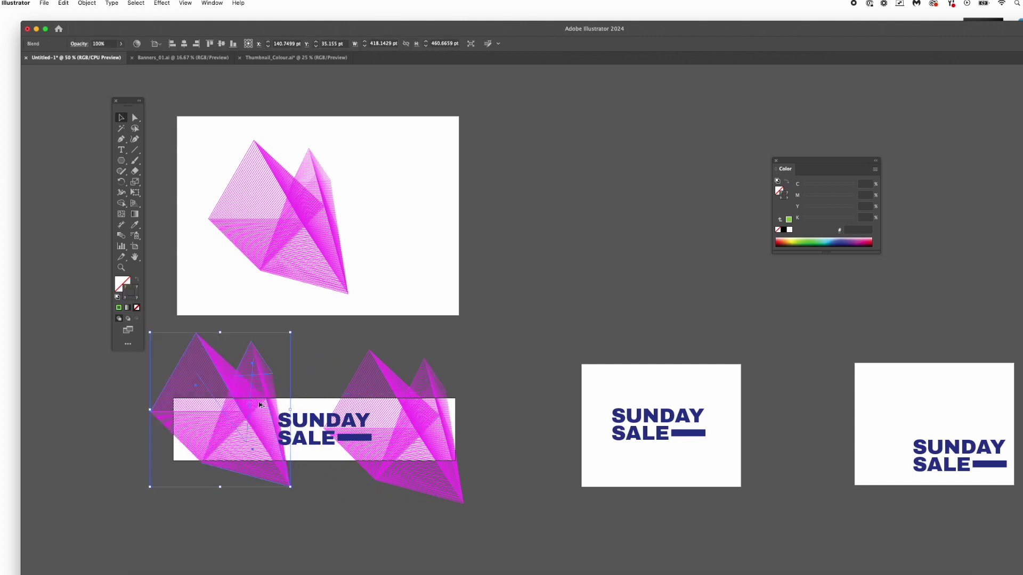
pyautogui.doubleClick(131, 293)
pyautogui.click(501, 166)
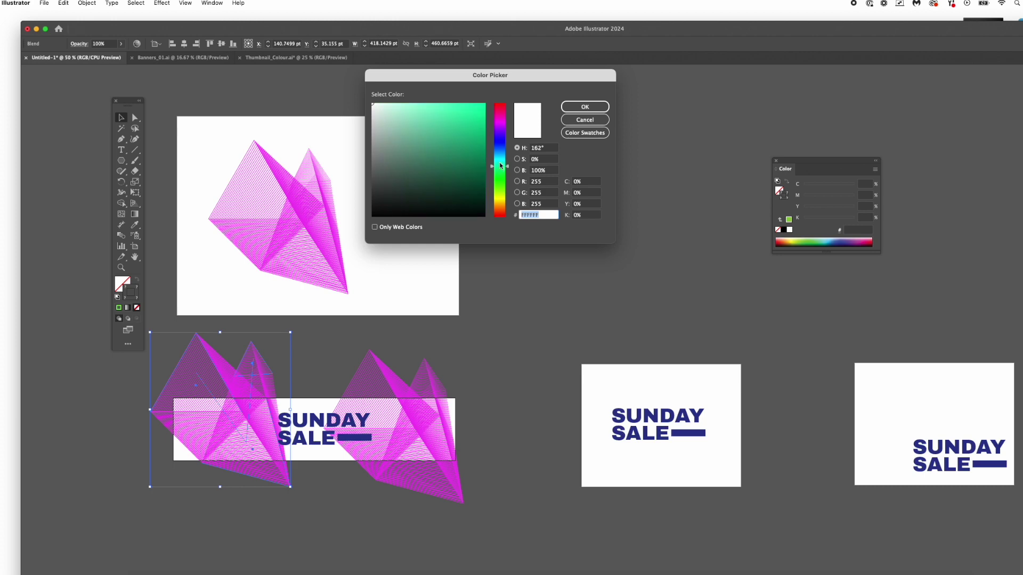
pyautogui.click(471, 116)
pyautogui.click(585, 107)
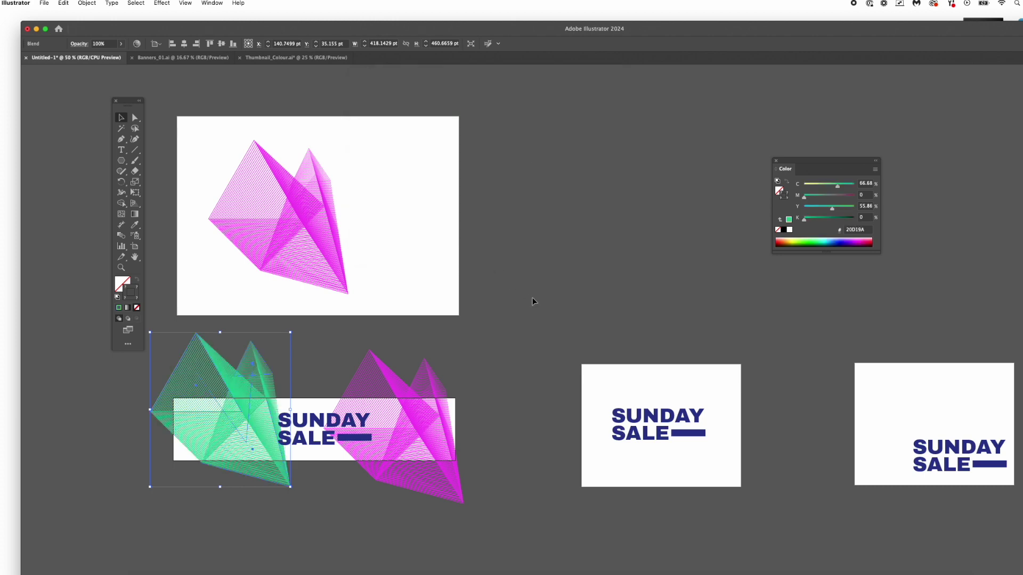
# Step: Enlarge the green triangle blend to about 526 pt wide and reposition it over the wide banner's left end
pyautogui.click(530, 299)
pyautogui.click(277, 458)
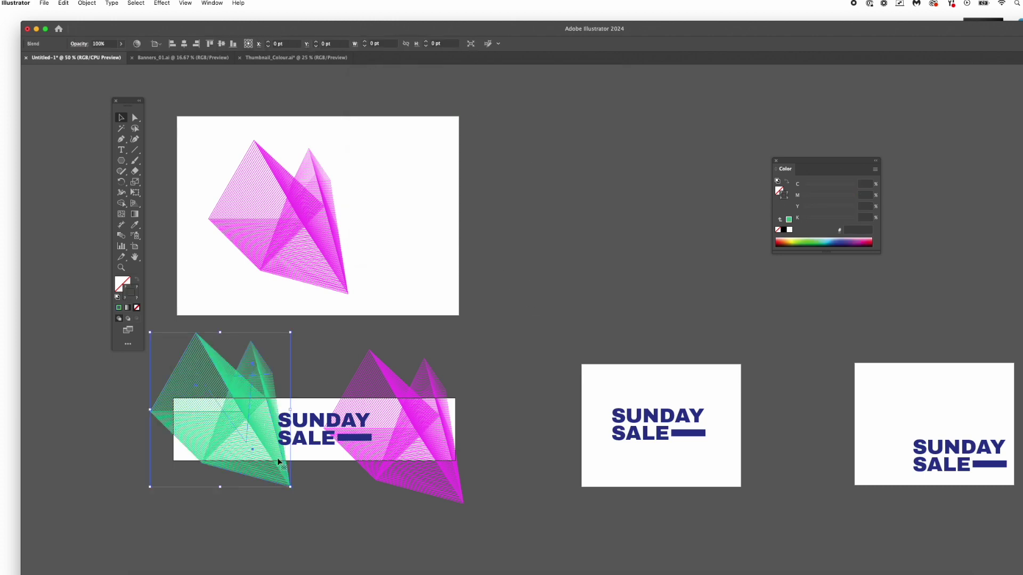
pyautogui.moveTo(292, 489); pyautogui.dragTo(357, 527)
pyautogui.moveTo(247, 452); pyautogui.dragTo(231, 420)
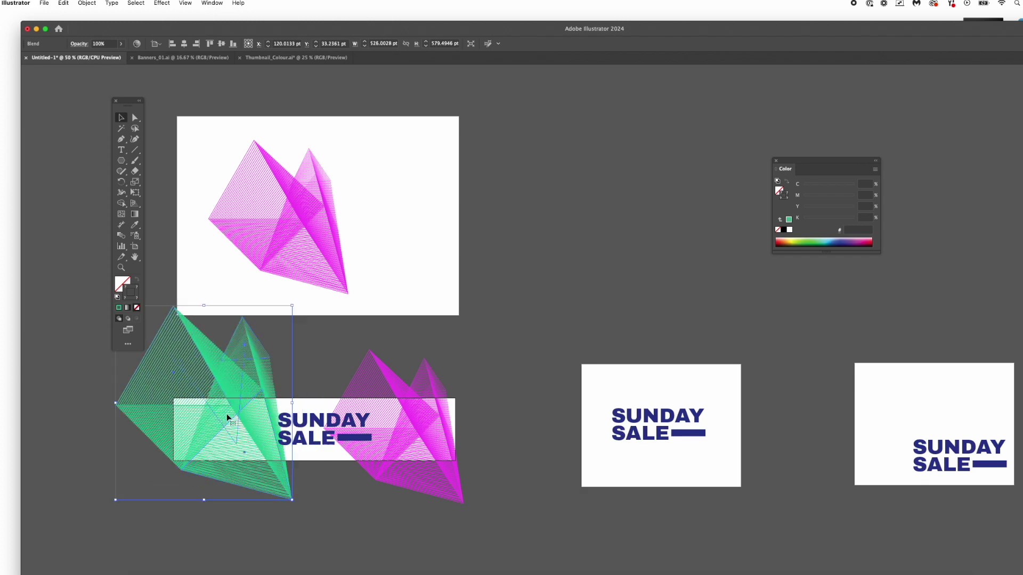
# Step: Place two overlapping copies of the green triangle blend behind the middle banner's text
pyautogui.moveTo(246, 413); pyautogui.dragTo(736, 409)
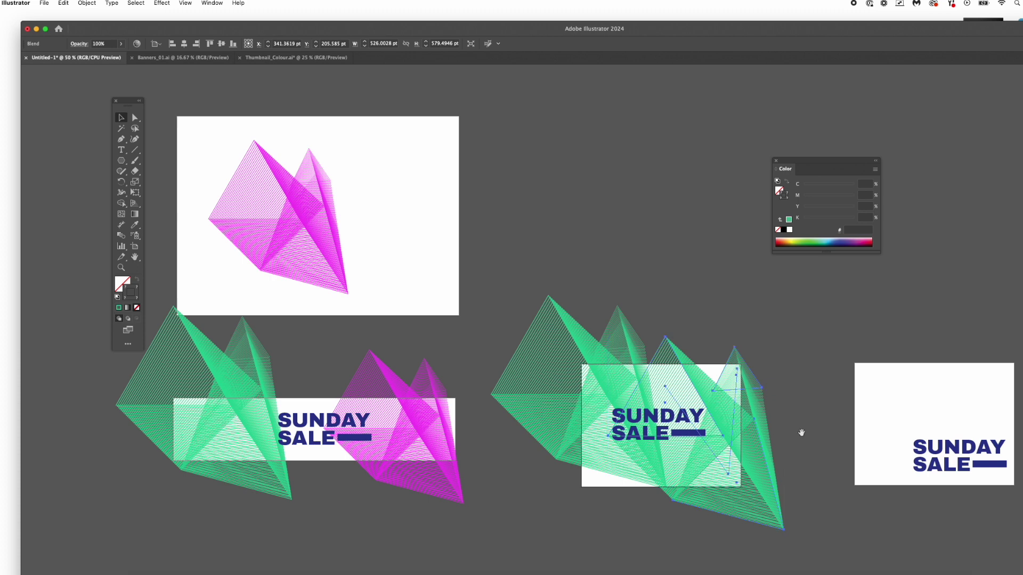
# Step: Set the stroke colour of the front triangle blend on the middle banner to purple 9C15A0
pyautogui.hscroll(5, 803, 431)
pyautogui.scroll(-1, 804, 431)
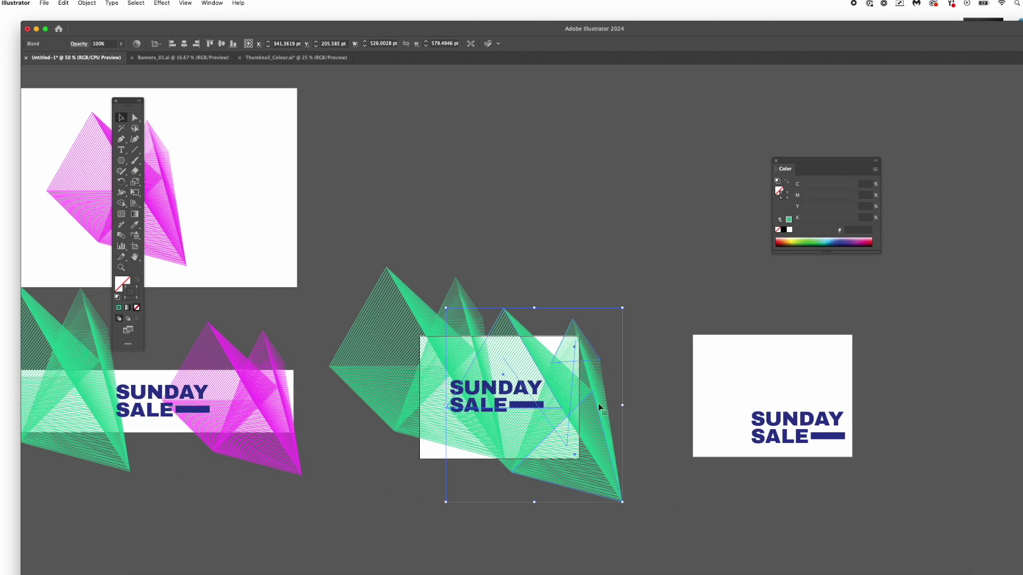
pyautogui.doubleClick(135, 298)
pyautogui.click(470, 145)
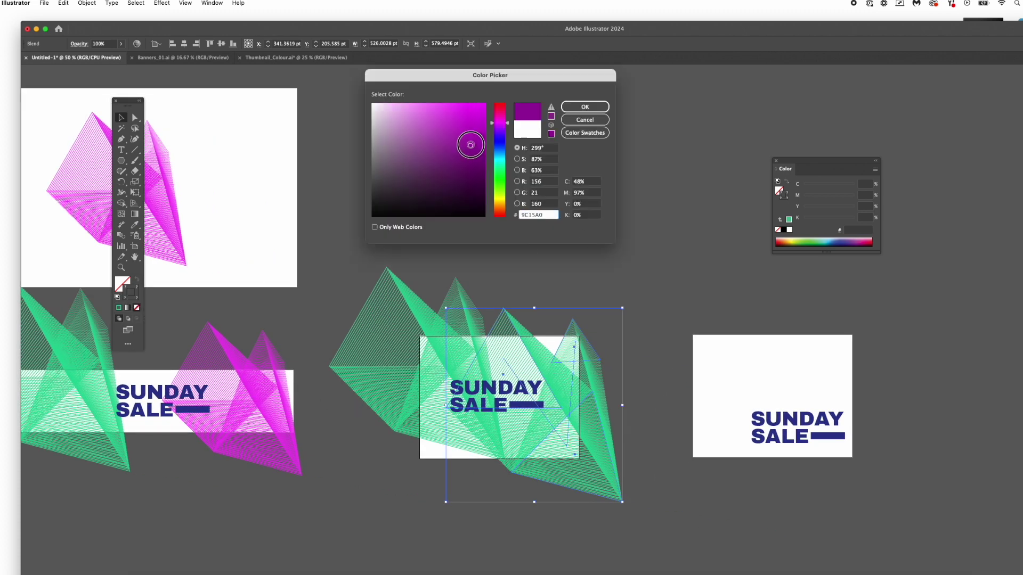
pyautogui.click(586, 108)
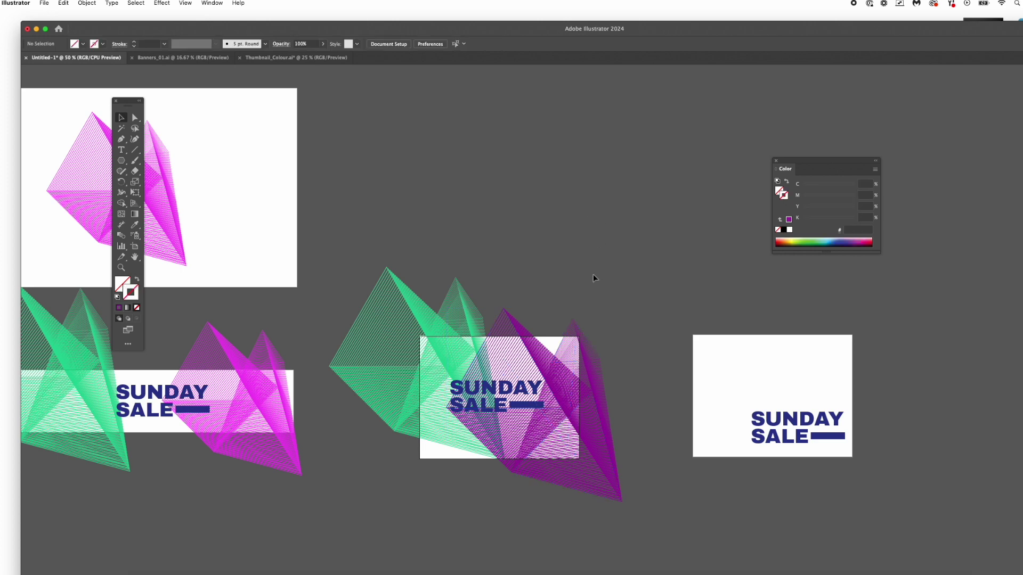
# Step: Send the middle banner's purple triangle blend behind the green one and change its stroke colour to yellow-green C8D830
pyautogui.click(533, 405)
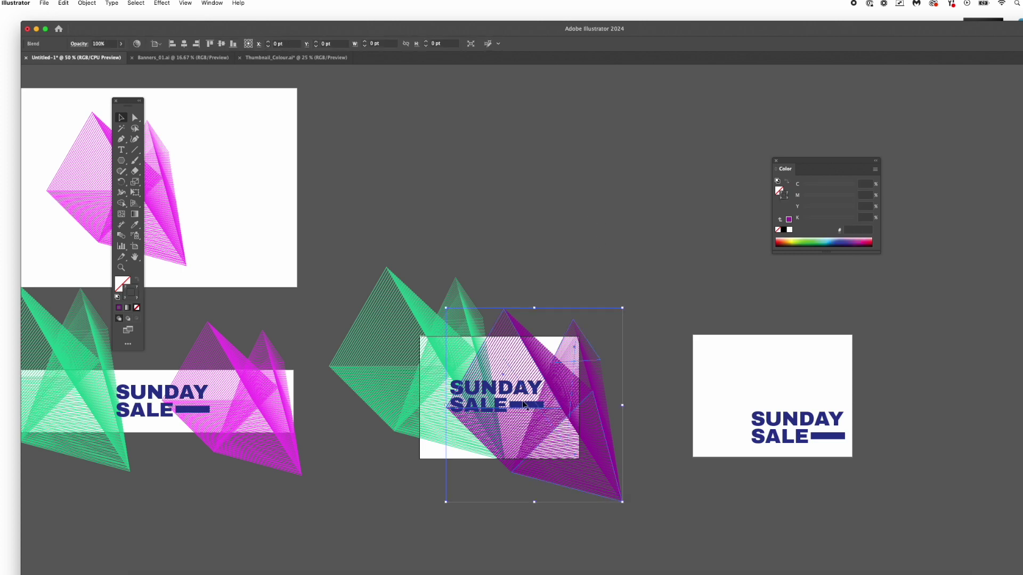
pyautogui.press('super+bracketleft')
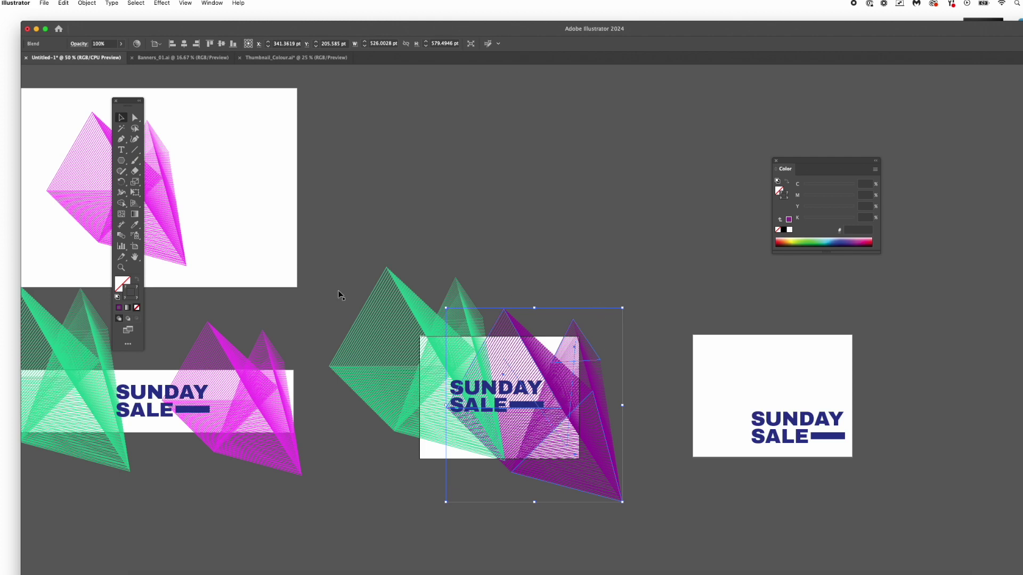
pyautogui.doubleClick(135, 299)
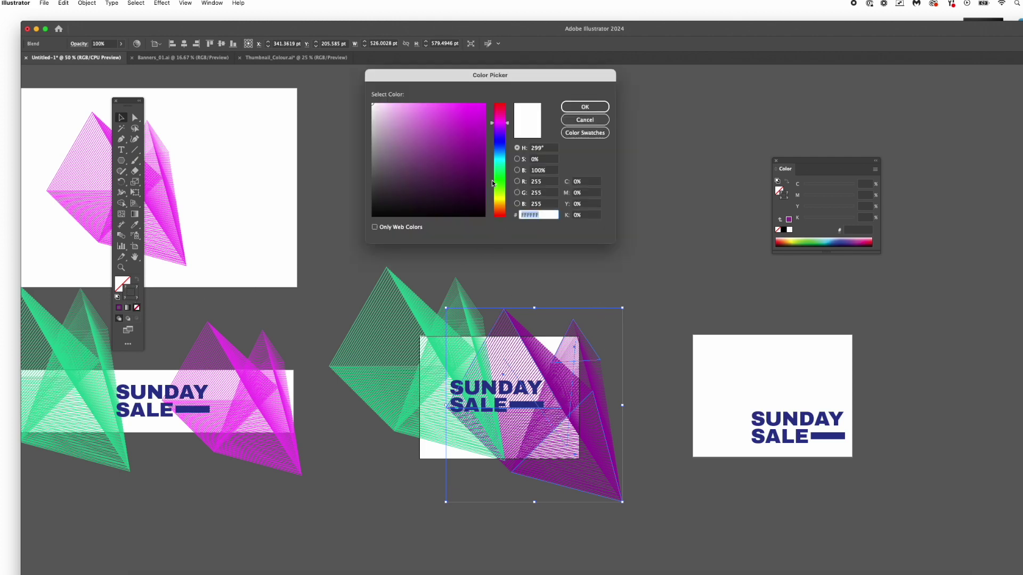
pyautogui.click(500, 197)
pyautogui.moveTo(466, 163)
pyautogui.mouseDown()
pyautogui.moveTo(451, 140)
pyautogui.moveTo(461, 120)
pyautogui.mouseUp()
pyautogui.click(585, 106)
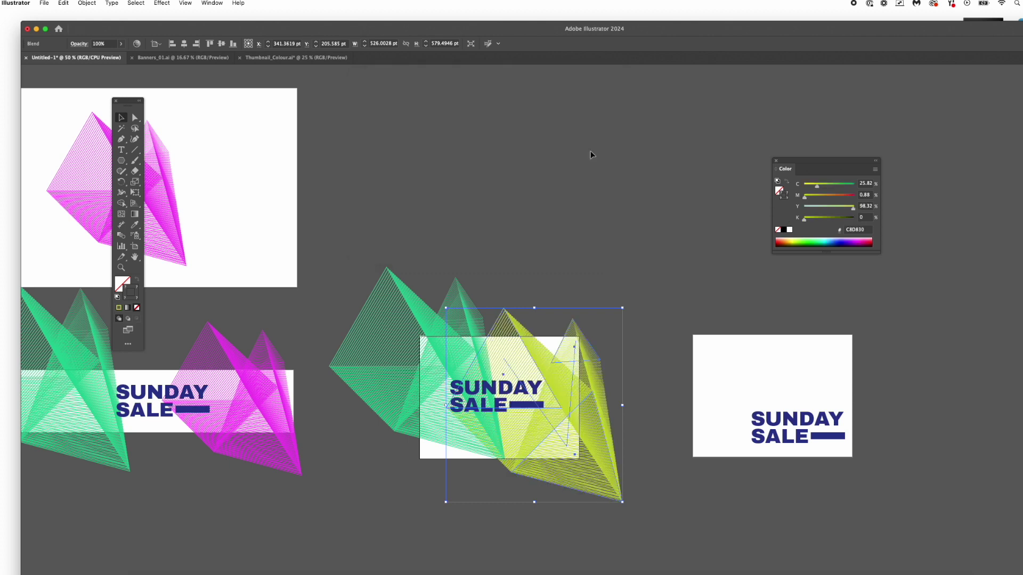
pyautogui.click(590, 166)
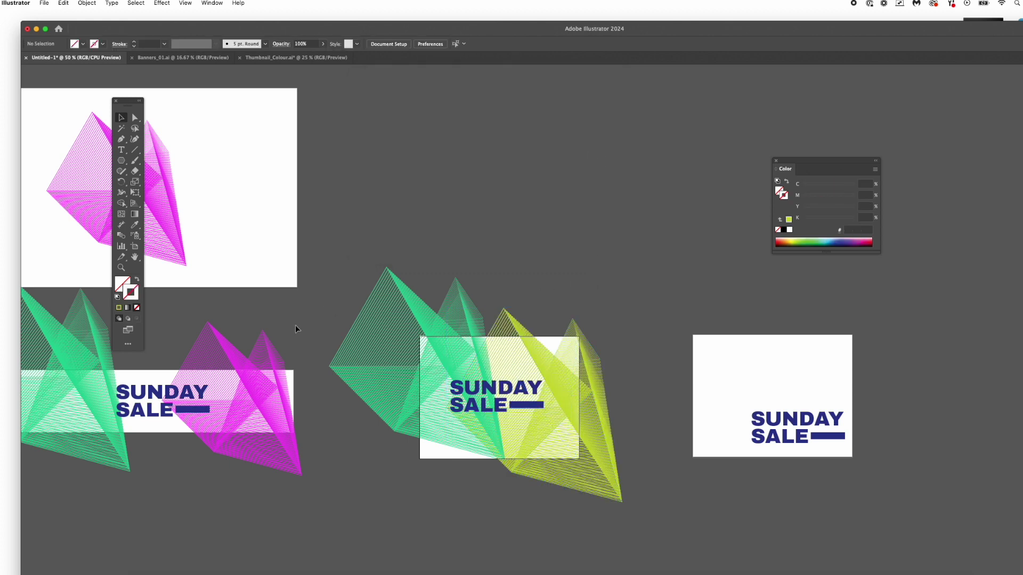
# Step: Place two copies of the magenta triangle blend behind the third banner's text, rotating the upper copy to lie across the banner's upper area
pyautogui.moveTo(247, 394); pyautogui.dragTo(798, 346)
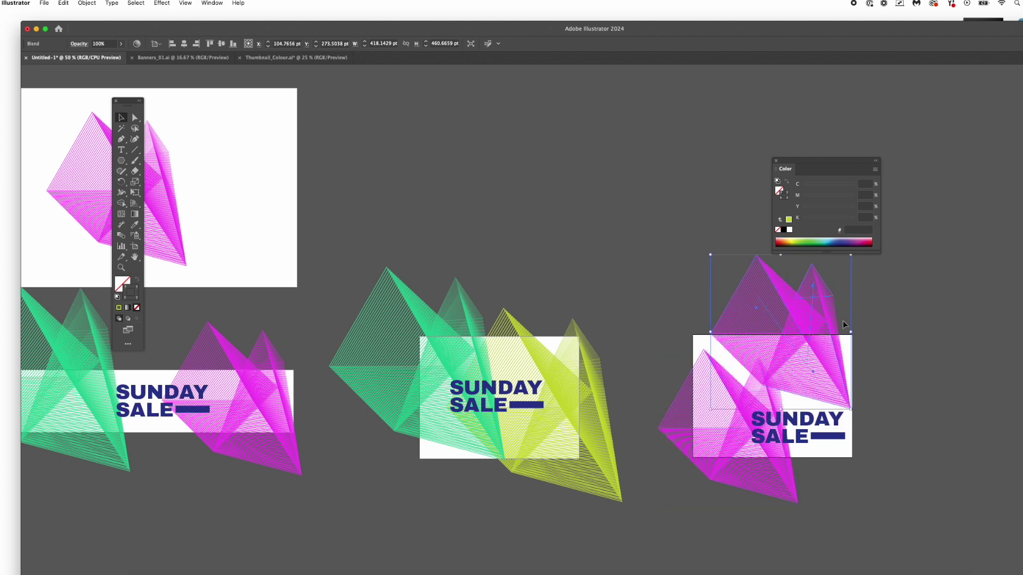
pyautogui.moveTo(854, 413); pyautogui.dragTo(704, 367)
pyautogui.moveTo(808, 335); pyautogui.dragTo(822, 347)
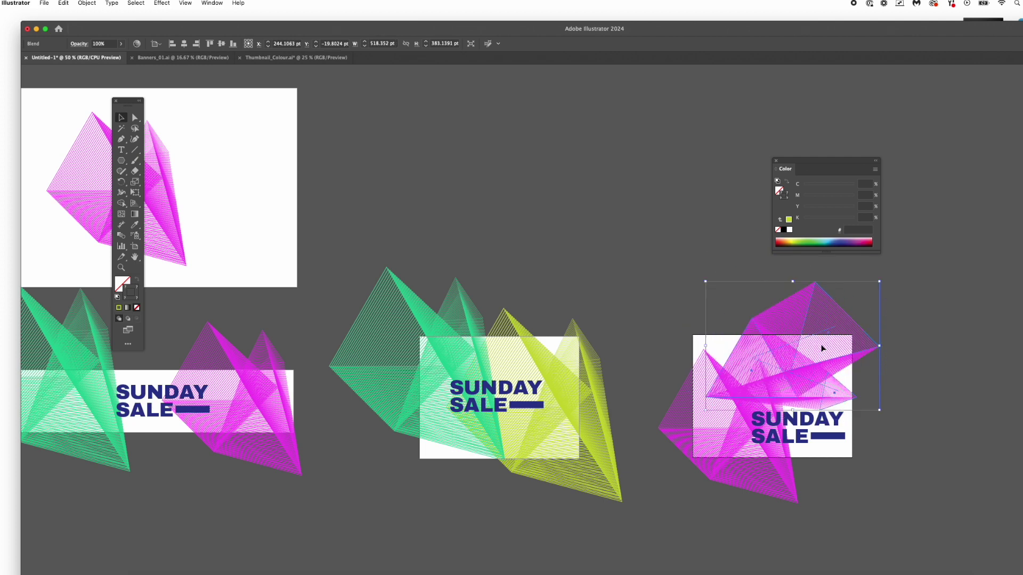
# Step: Set the stroke colour of the rotated triangle blend on the third banner to turquoise (C 59.75, M 0, Y 21.13, K 0)
pyautogui.doubleClick(130, 293)
pyautogui.moveTo(499, 186); pyautogui.dragTo(499, 161)
pyautogui.click(472, 117)
pyautogui.click(580, 108)
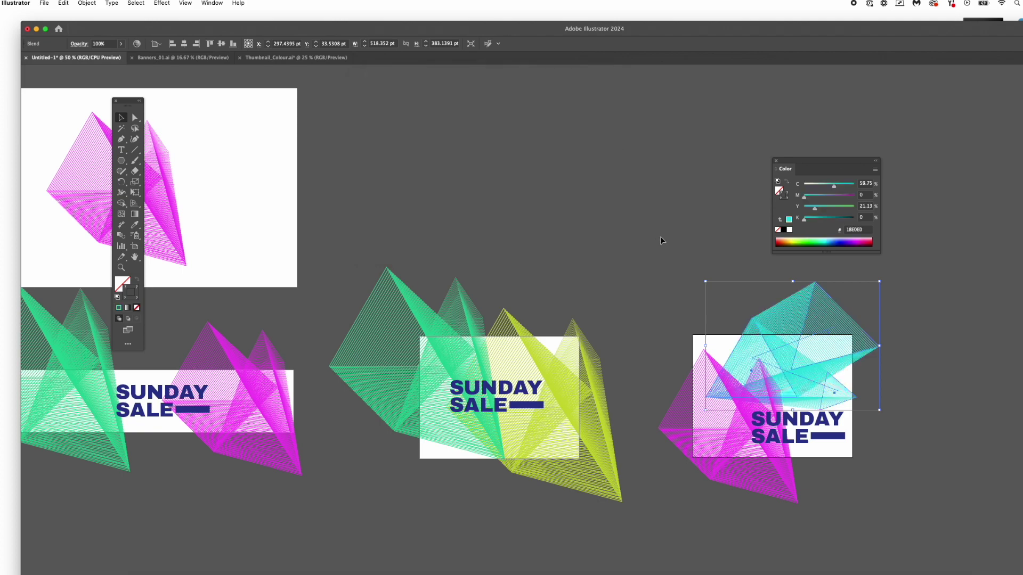
pyautogui.click(659, 236)
# Step: Turn on Trim View to hide the artwork extending beyond the artboards and review all three SUNDAY SALE banners
pyautogui.hscroll(-2, 534, 249)
pyautogui.hscroll(-3, 534, 249)
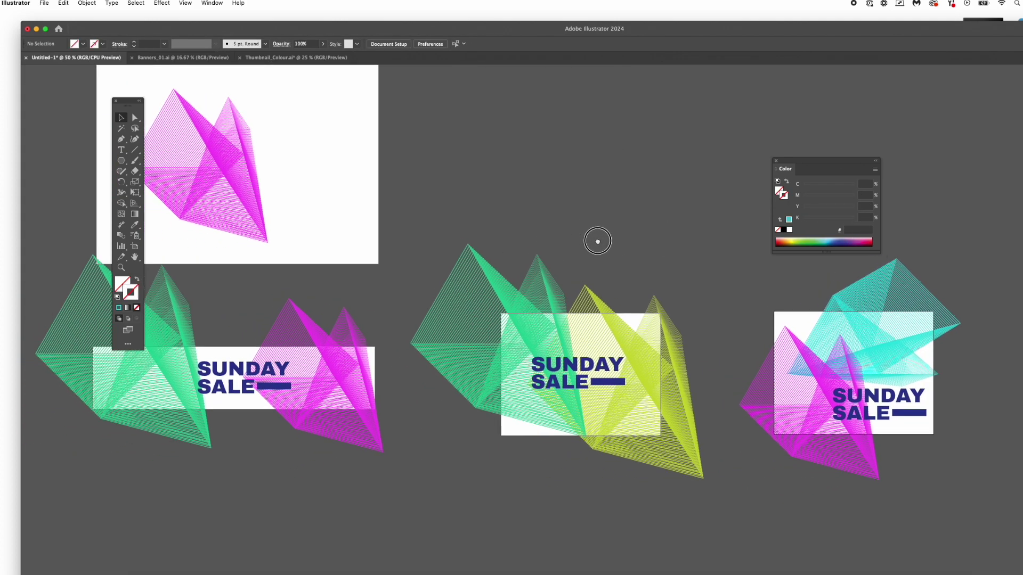
pyautogui.click(186, 3)
pyautogui.click(191, 63)
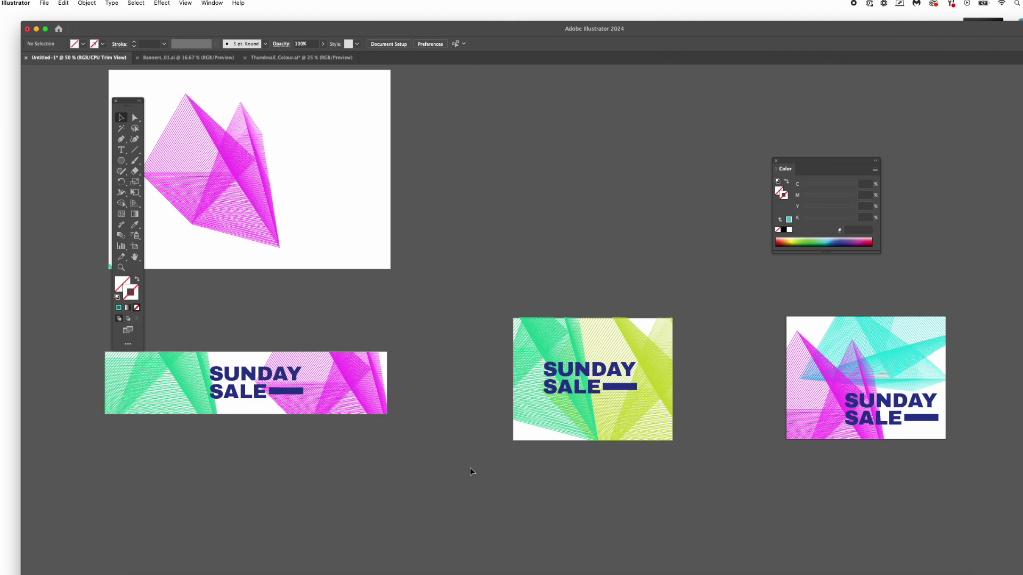
pyautogui.moveTo(471, 467); pyautogui.dragTo(493, 481)
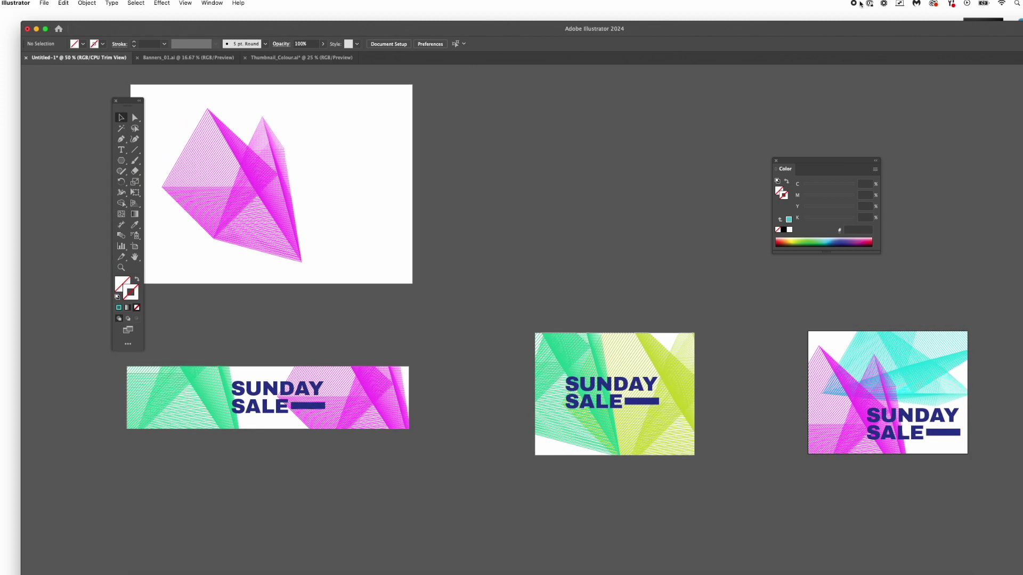